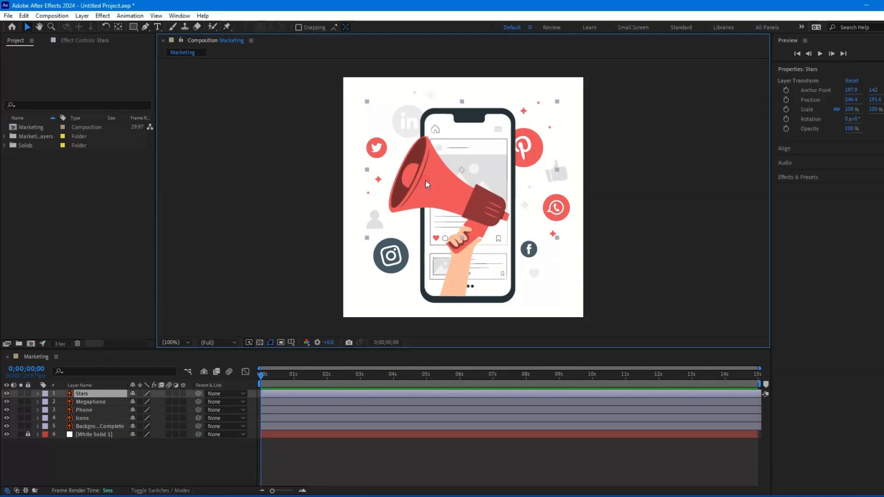
{"action": "left_click", "coordinate": [425, 221]}
{"action": "left_click", "coordinate": [357, 409]}
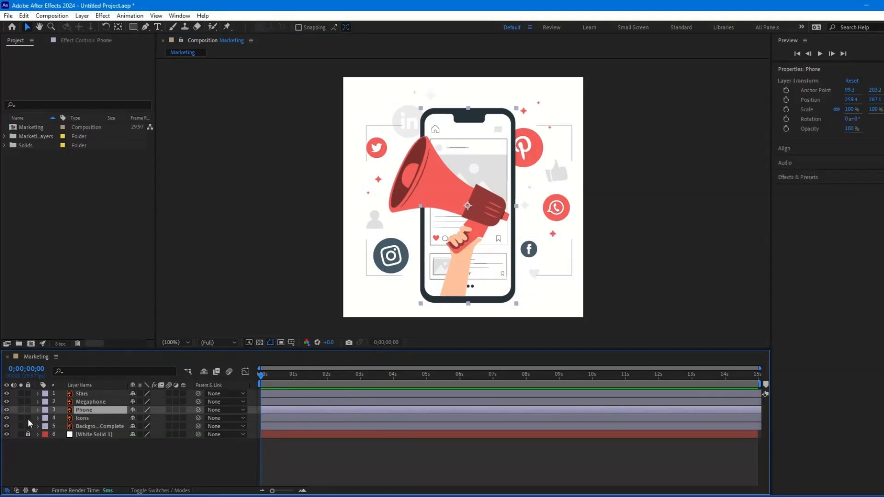
{"action": "left_click", "coordinate": [82, 394]}
{"action": "left_click", "coordinate": [87, 409]}
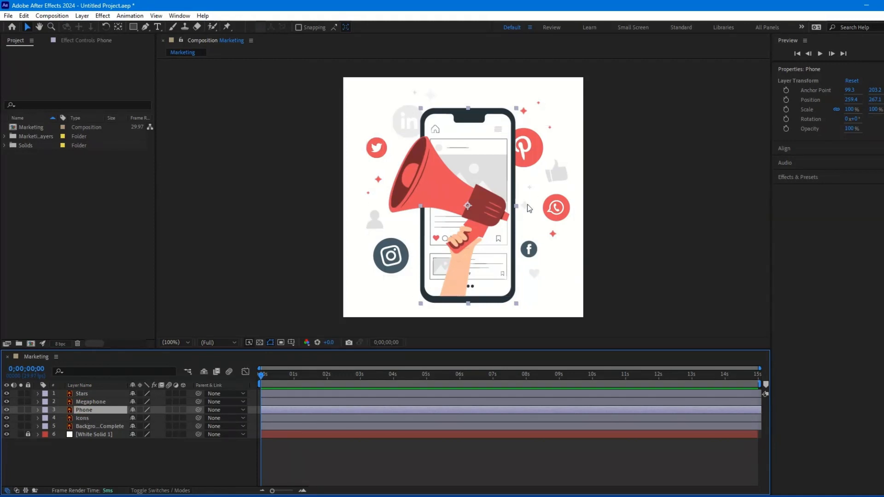
{"action": "left_click", "coordinate": [534, 193]}
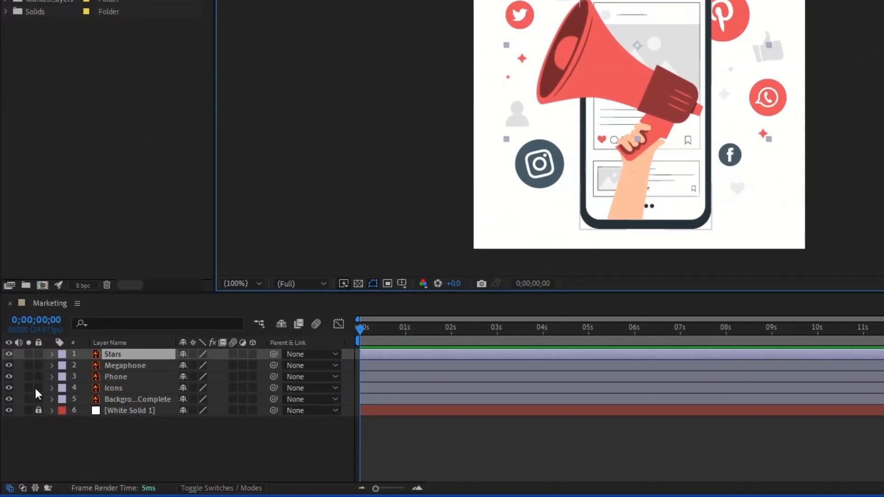
Solo the Background Complete and White Solid 1 layers to isolate them in the composition.
{"action": "left_click", "coordinate": [115, 400]}
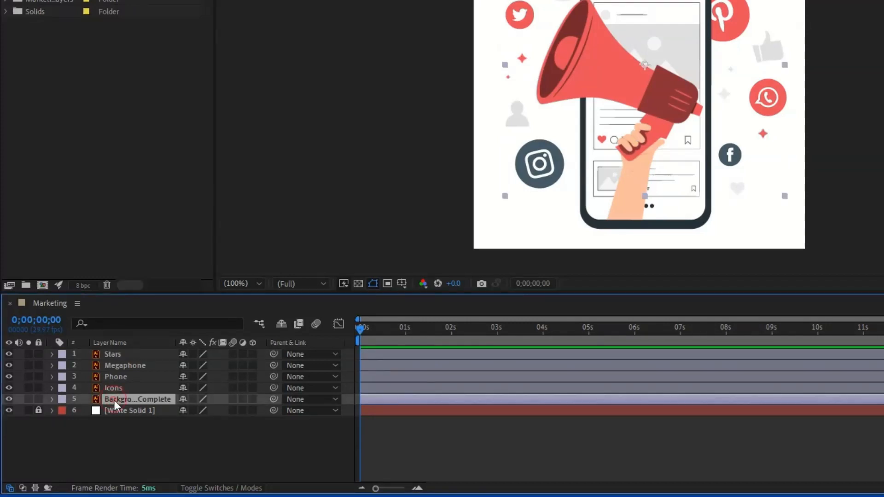
{"action": "left_click", "coordinate": [27, 400]}
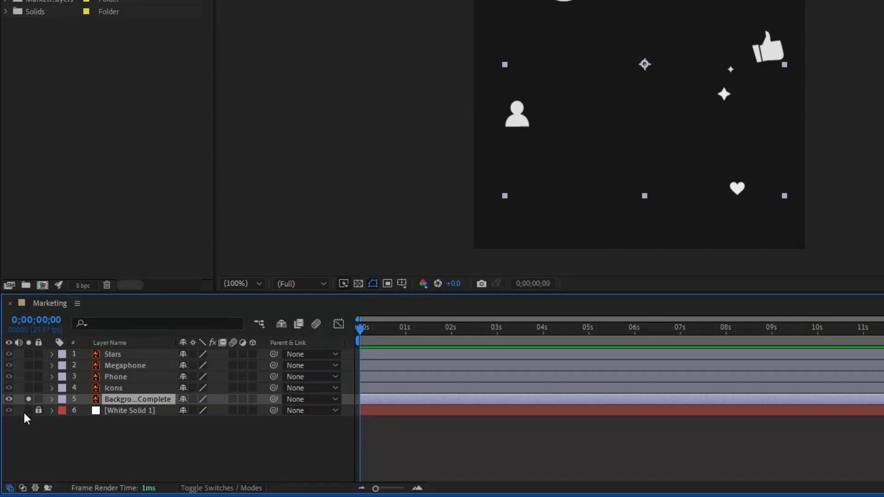
{"action": "left_click", "coordinate": [27, 412]}
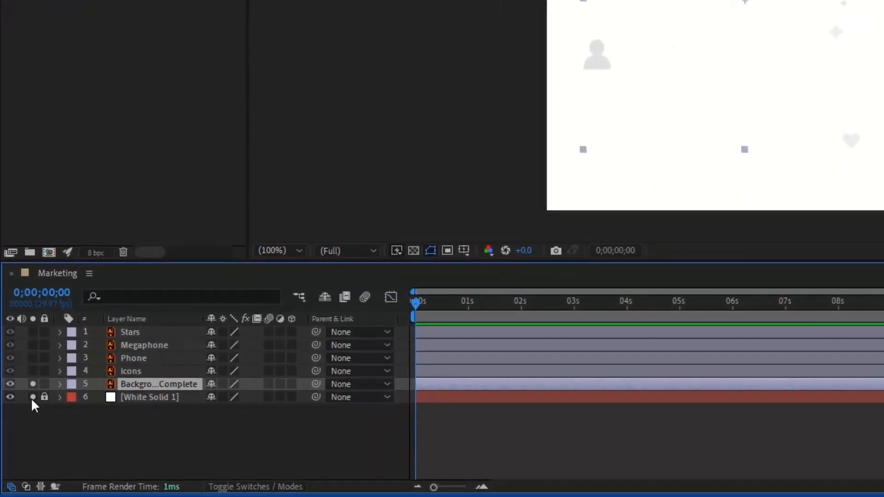
Add a Scale keyframe to the Background Complete layer at 0;00;02;00.
{"action": "mouse_move", "coordinate": [526, 300]}
{"action": "left_mouse_down"}
{"action": "mouse_move", "coordinate": [504, 301]}
{"action": "mouse_move", "coordinate": [526, 305]}
{"action": "left_mouse_up"}
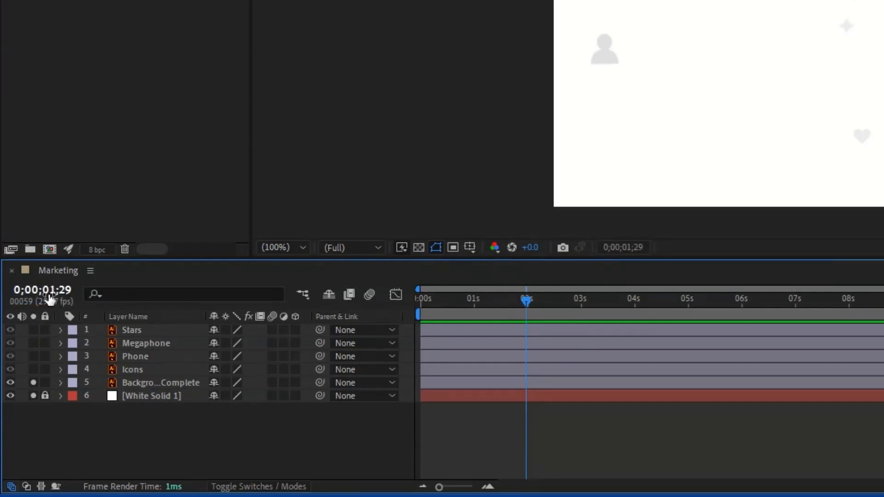
{"action": "left_click", "coordinate": [47, 292]}
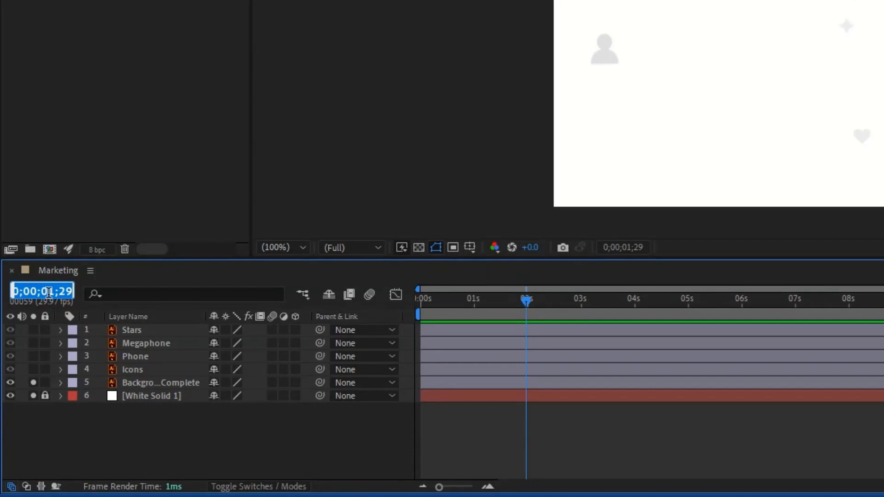
{"action": "type", "text": "200"}
{"action": "key", "text": "Return"}
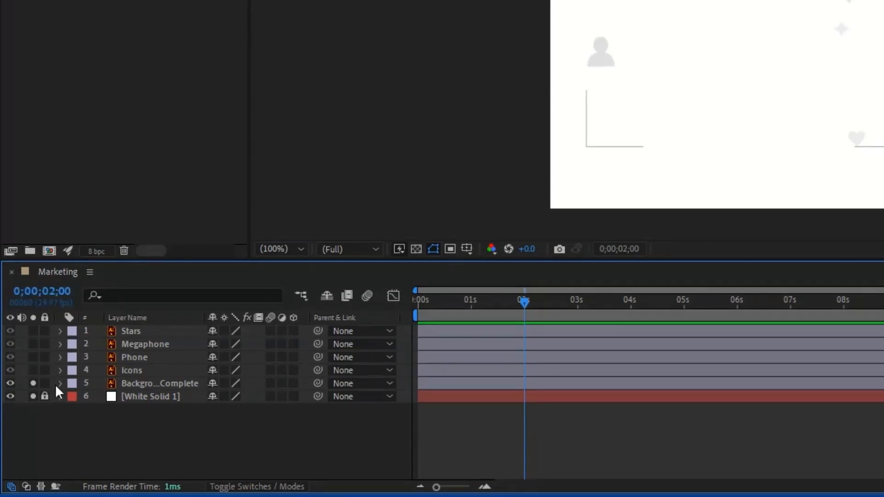
{"action": "left_click", "coordinate": [147, 386]}
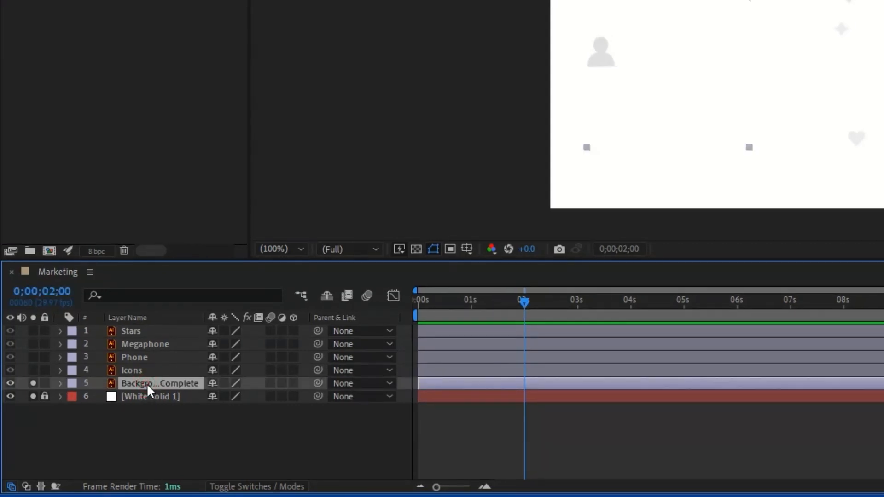
{"action": "left_click", "coordinate": [60, 383]}
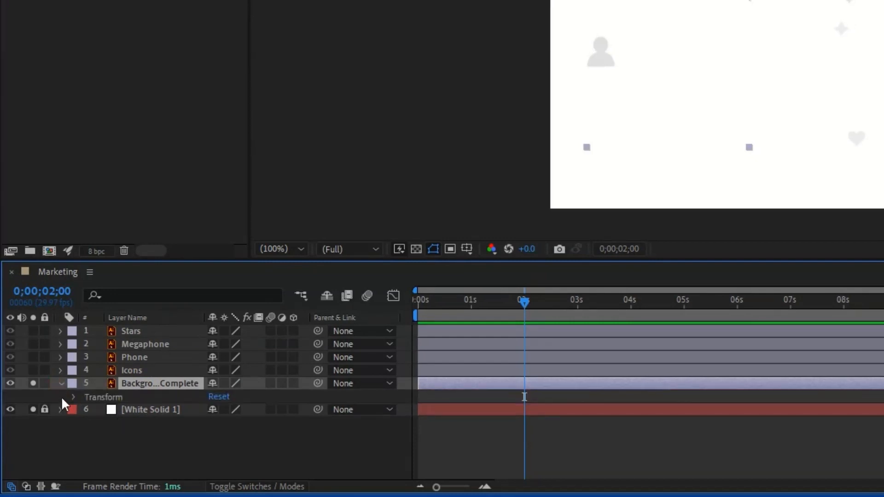
{"action": "left_click", "coordinate": [73, 398]}
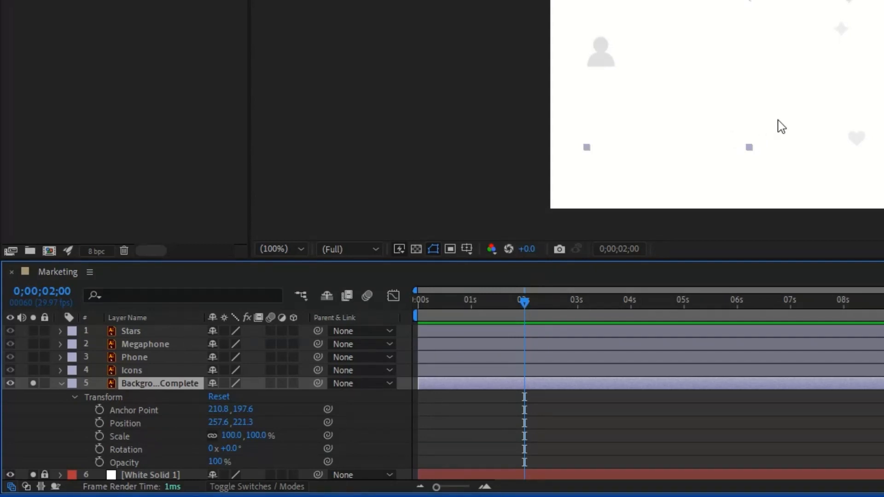
{"action": "left_click", "coordinate": [98, 436]}
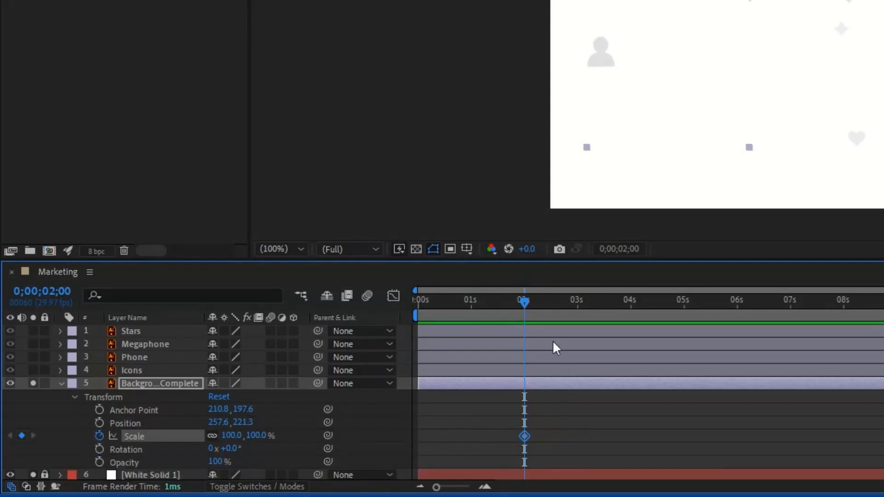
Set the Background Complete layer's Scale to 0% at 0 seconds.
{"action": "left_click_drag", "start_coordinate": [517, 301], "coordinate": [391, 301]}
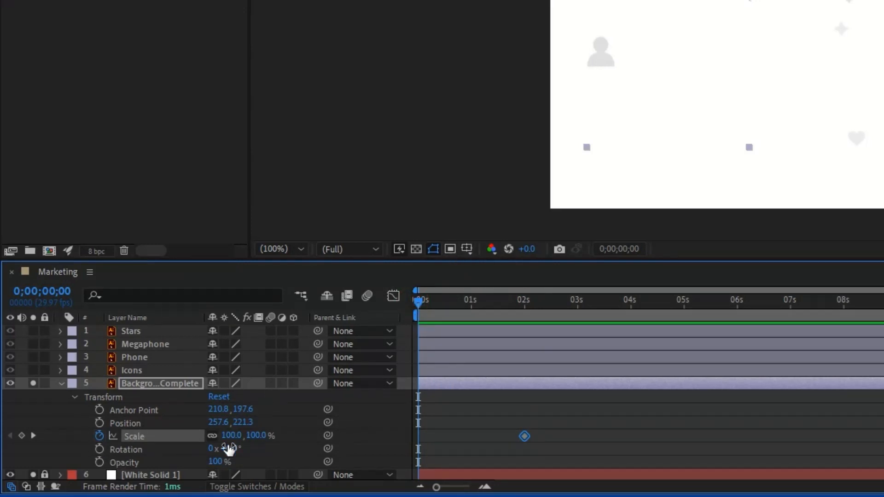
{"action": "left_click", "coordinate": [262, 436]}
{"action": "type", "text": "0"}
{"action": "key", "text": "Return"}
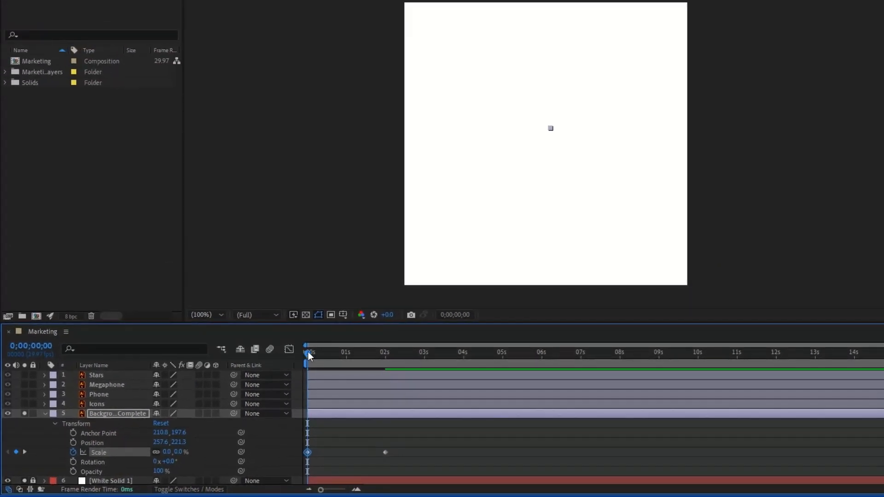
Keyframe the background layer's current Opacity at 2 seconds, and set its Opacity to 0% at 0 seconds.
{"action": "left_click_drag", "start_coordinate": [307, 355], "coordinate": [383, 351]}
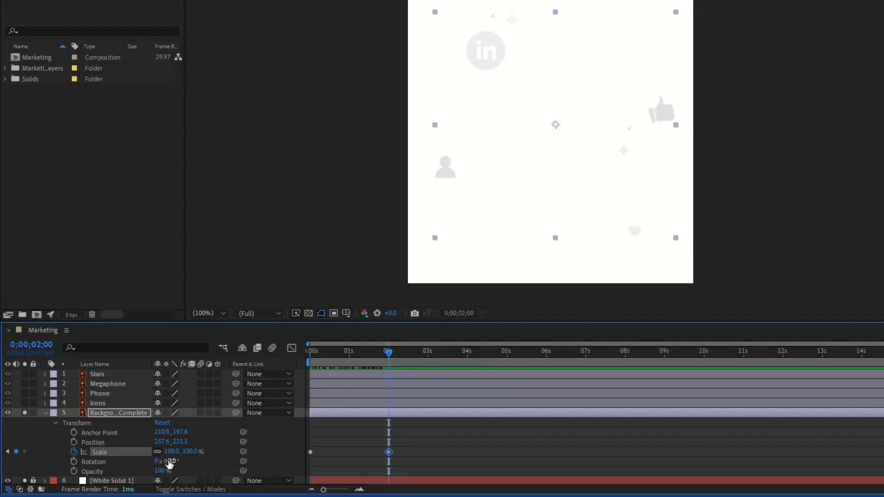
{"action": "left_click", "coordinate": [73, 472]}
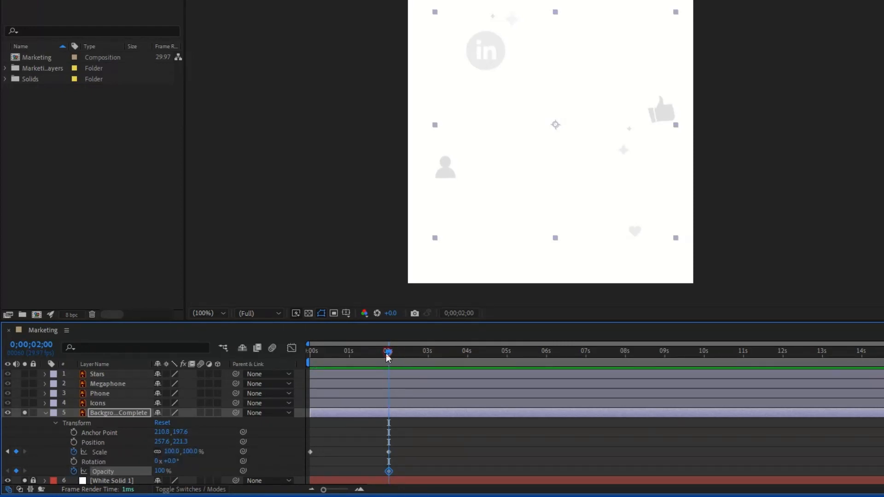
{"action": "left_click_drag", "start_coordinate": [386, 352], "coordinate": [291, 356]}
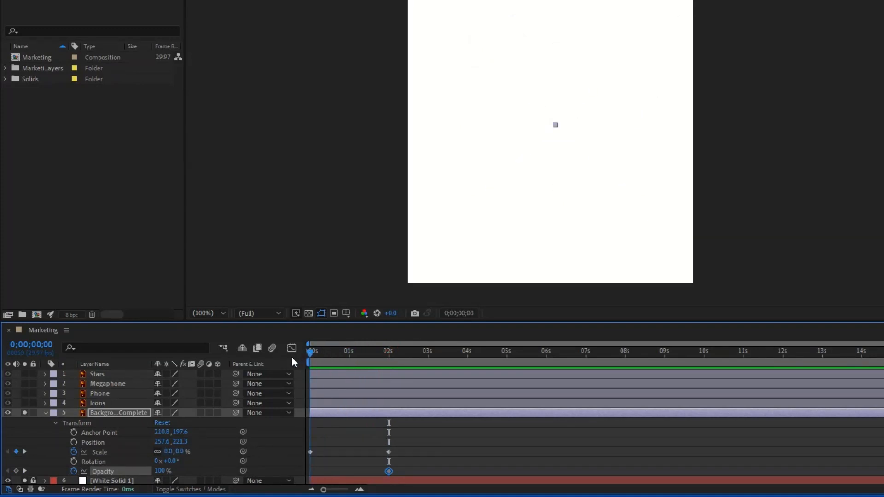
{"action": "left_click", "coordinate": [162, 470]}
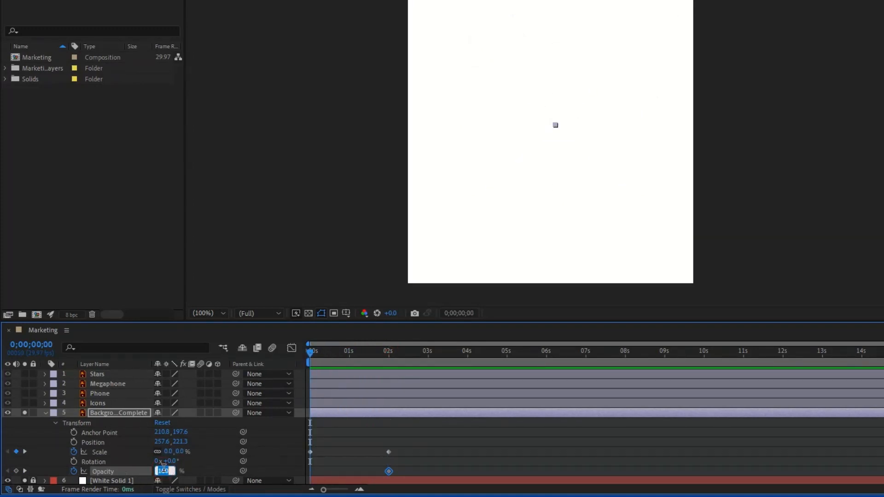
{"action": "type", "text": "0"}
{"action": "key", "text": "Return"}
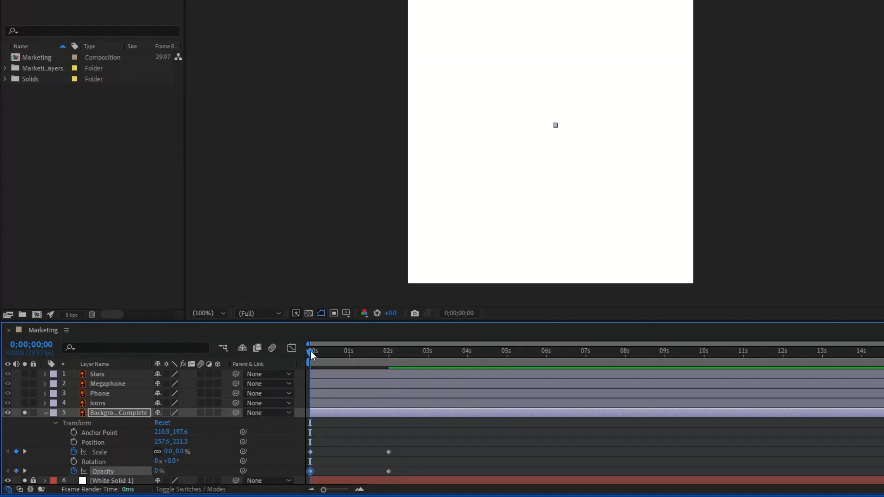
{"action": "left_click_drag", "start_coordinate": [311, 351], "coordinate": [273, 414]}
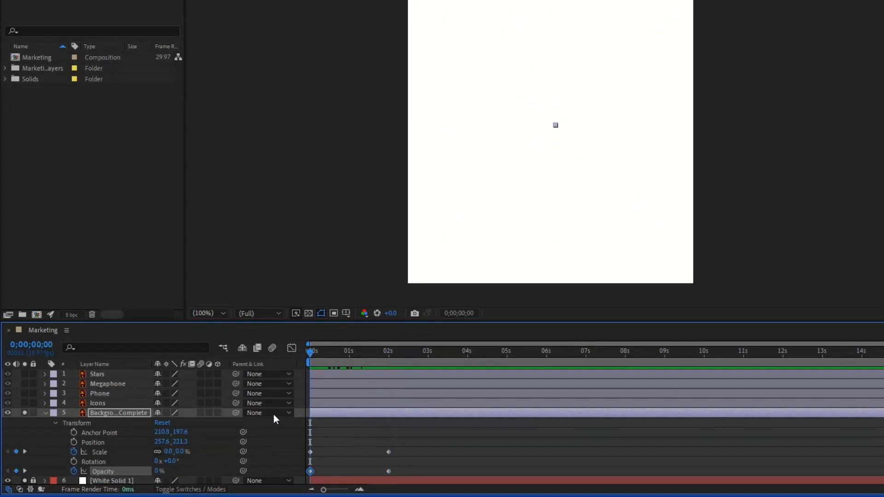
Collapse the background layer's properties and switch the solo from that layer to the Phone layer.
{"action": "left_click", "coordinate": [45, 412]}
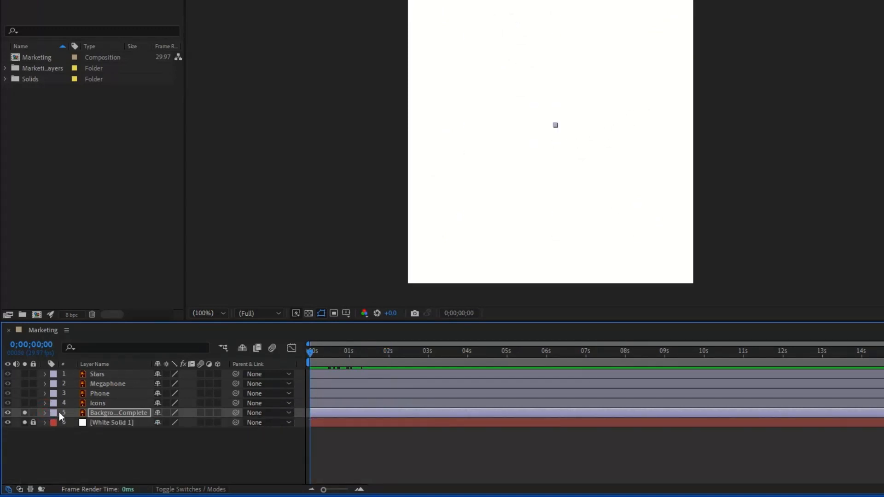
{"action": "left_click", "coordinate": [24, 413]}
{"action": "left_click", "coordinate": [98, 394]}
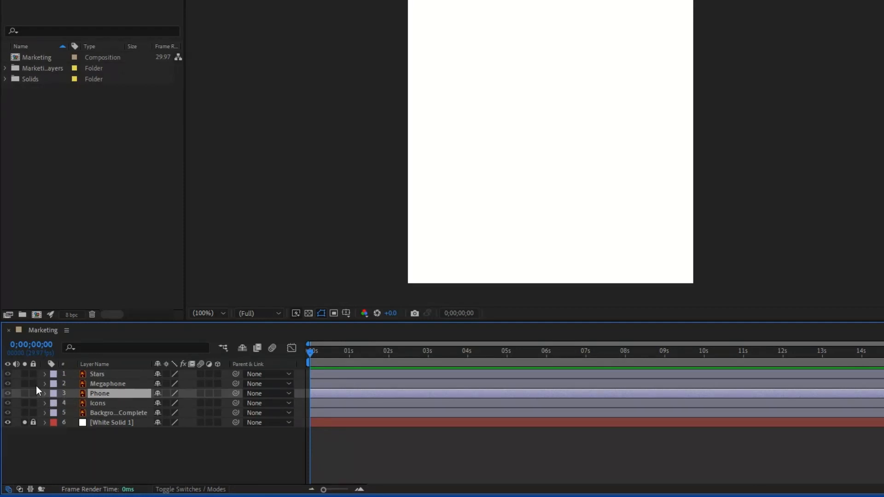
{"action": "left_click", "coordinate": [25, 394]}
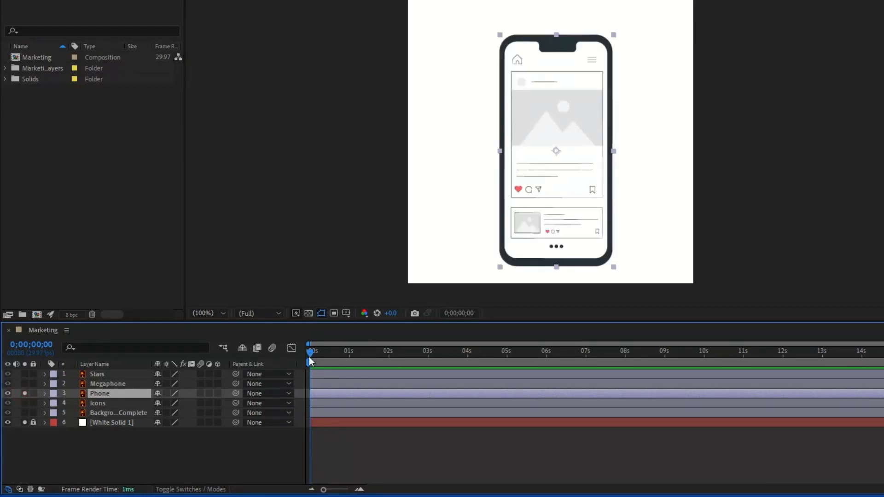
Examine the Phone layer's transform properties, including Rotation and Opacity.
{"action": "left_click_drag", "start_coordinate": [309, 358], "coordinate": [388, 357]}
{"action": "left_click", "coordinate": [45, 394]}
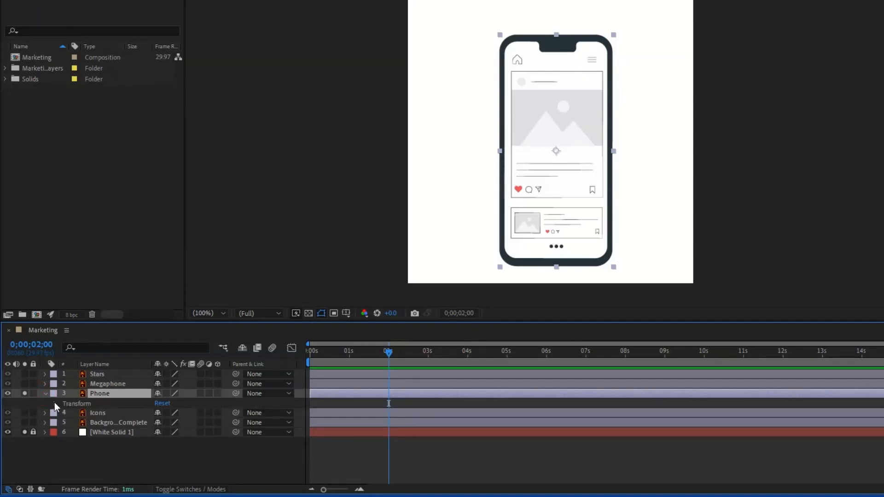
{"action": "left_click", "coordinate": [54, 404]}
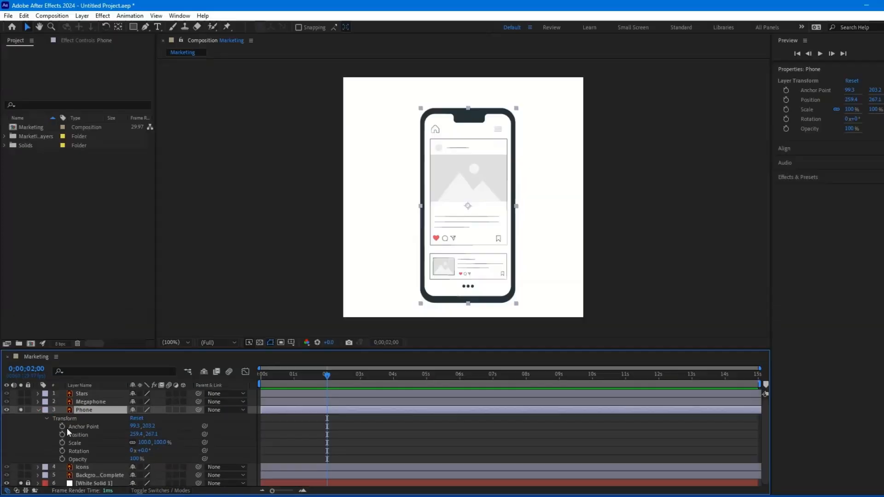
{"action": "left_click", "coordinate": [91, 393]}
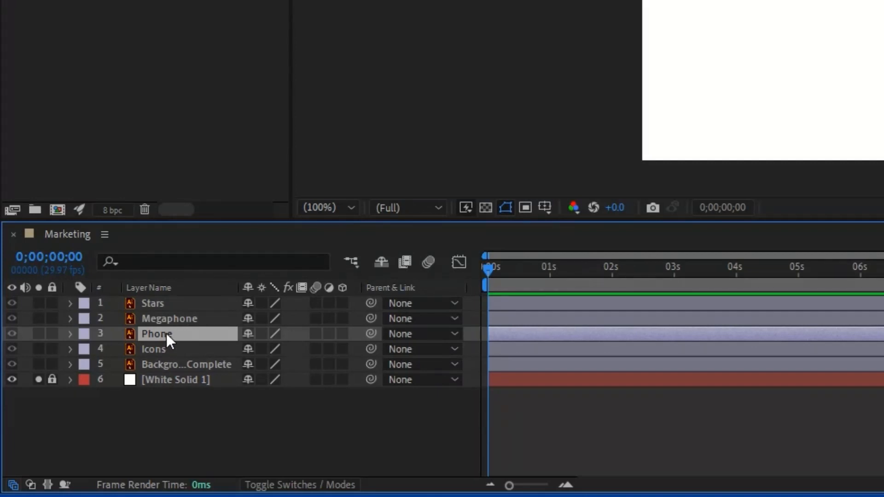
{"action": "left_click", "coordinate": [70, 334]}
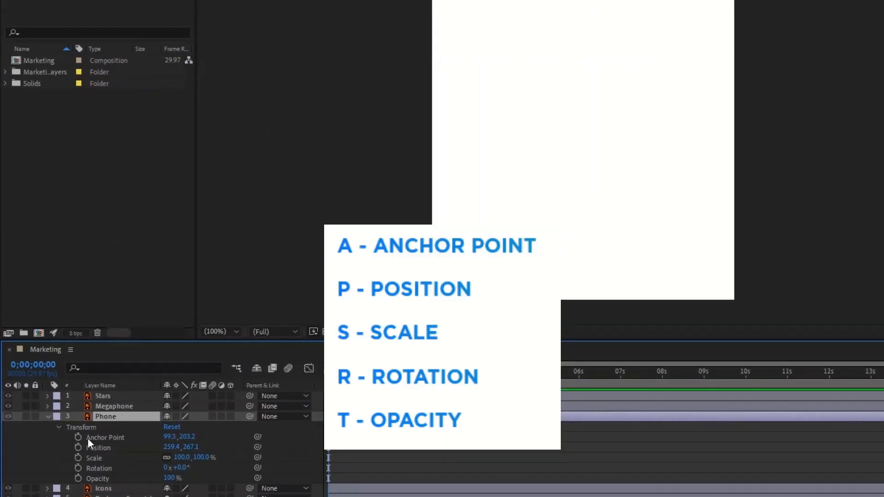
{"action": "left_click", "coordinate": [98, 469]}
{"action": "left_click", "coordinate": [96, 479]}
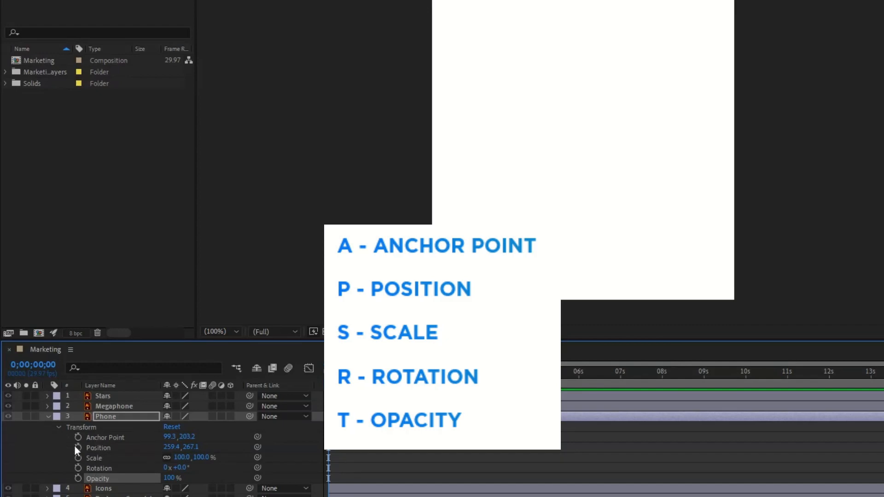
{"action": "left_click", "coordinate": [59, 427]}
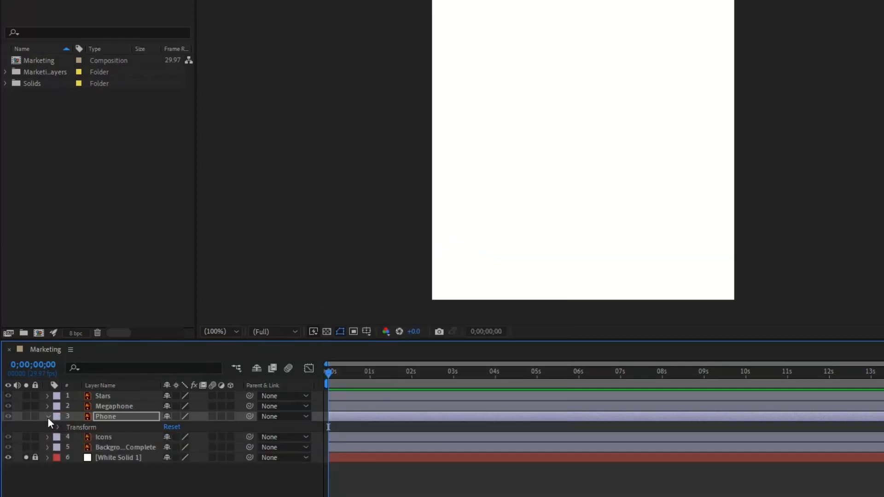
{"action": "left_click", "coordinate": [47, 417]}
Keyframe the Phone layer's current Position at 2 seconds, and at 0 seconds move the phone left to about 101, 267.
{"action": "left_click", "coordinate": [103, 416]}
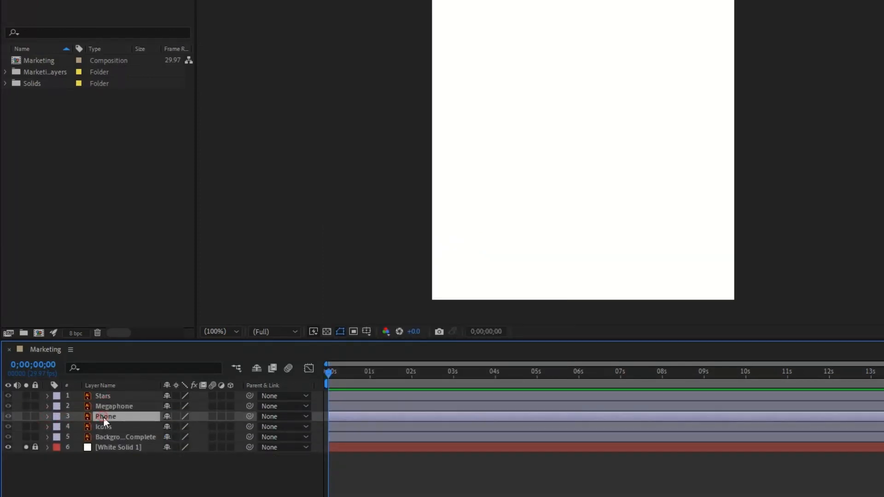
{"action": "key", "text": "p"}
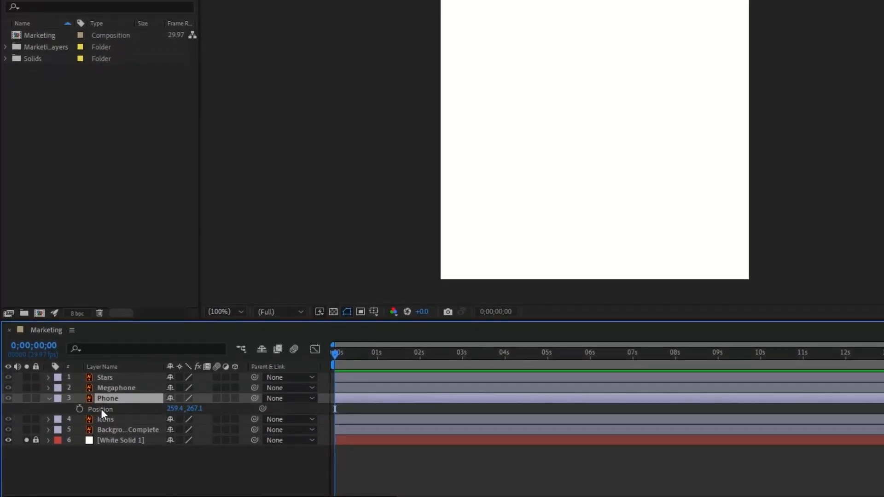
{"action": "left_click", "coordinate": [419, 352]}
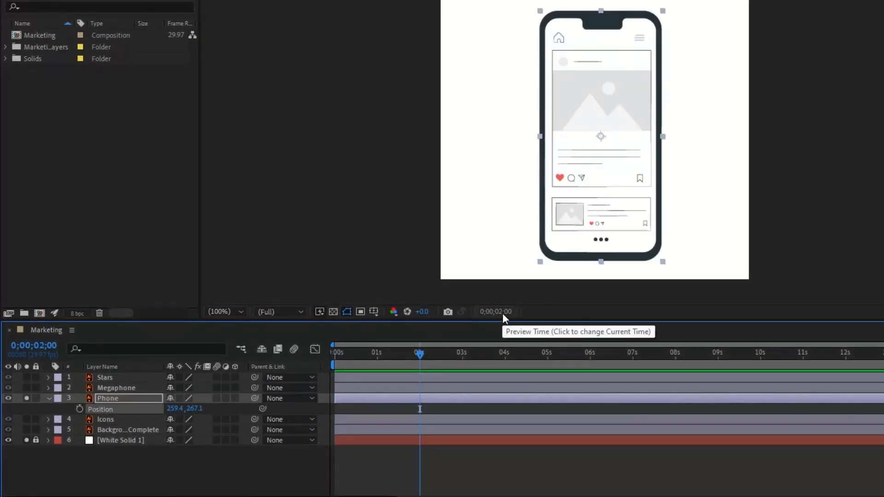
{"action": "left_click", "coordinate": [79, 408]}
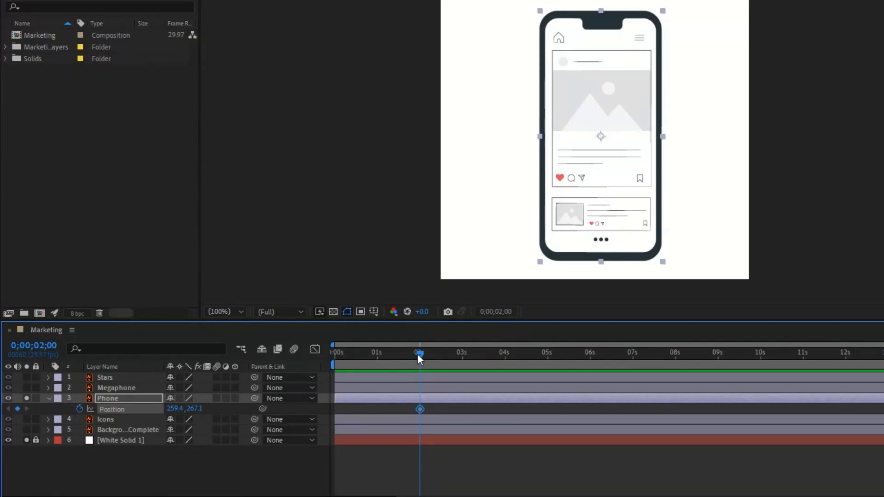
{"action": "left_click_drag", "start_coordinate": [417, 354], "coordinate": [321, 351]}
{"action": "left_click_drag", "start_coordinate": [608, 152], "coordinate": [512, 159]}
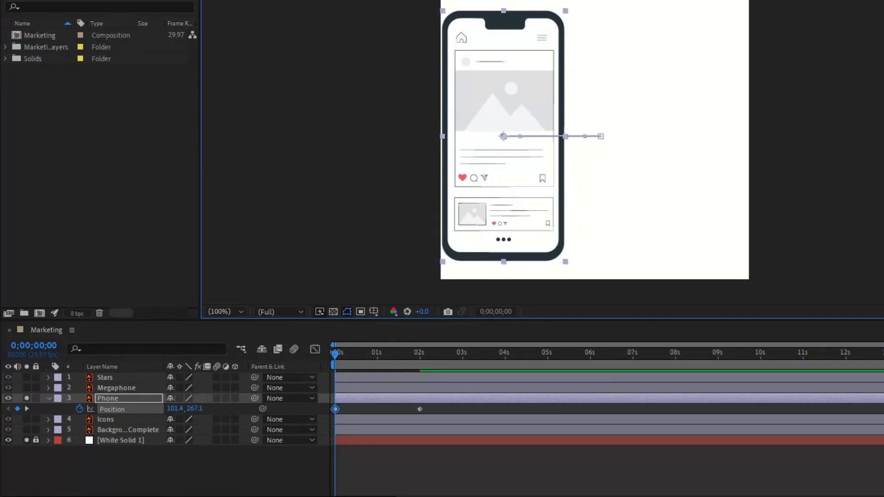
Shorten the work area to end at about 2.5 seconds and preview the phone's position animation.
{"action": "left_click_drag", "start_coordinate": [882, 365], "coordinate": [441, 374]}
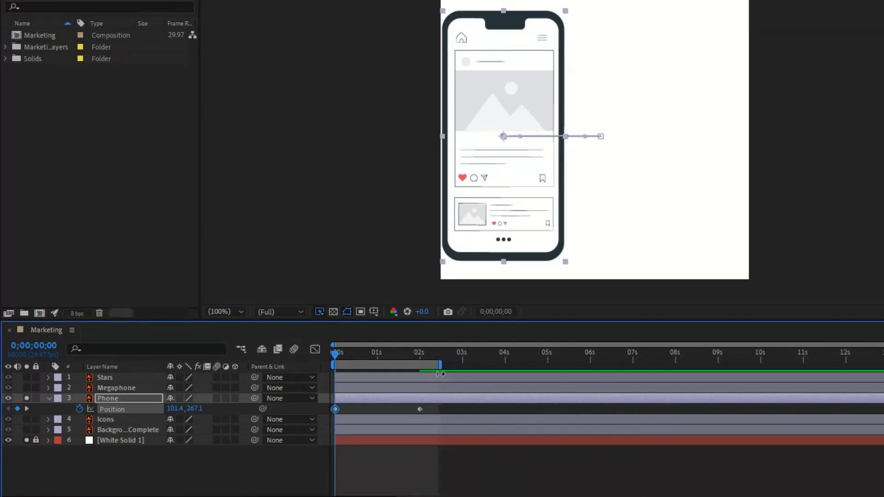
{"action": "key", "text": "space"}
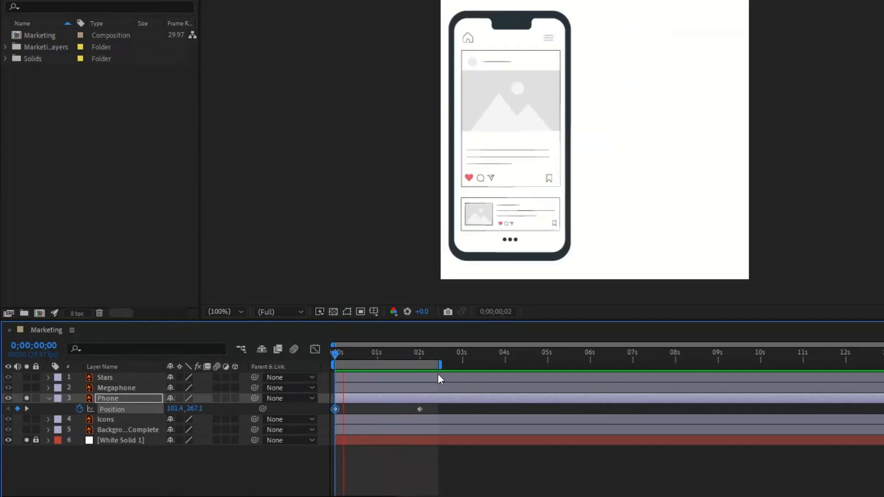
{"action": "key", "text": "space"}
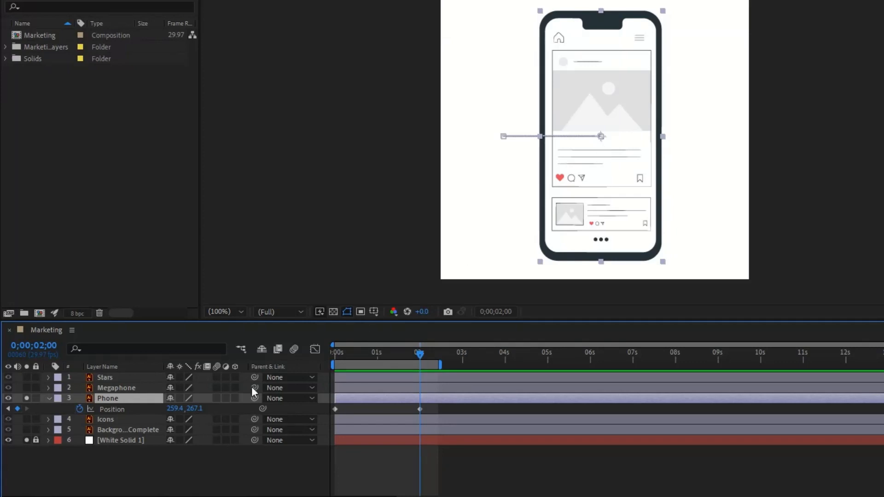
Keyframe the Phone layer's current Scale at 2 seconds, and set its Scale to 50% at 0 seconds.
{"action": "left_click", "coordinate": [119, 400]}
{"action": "key", "text": "s"}
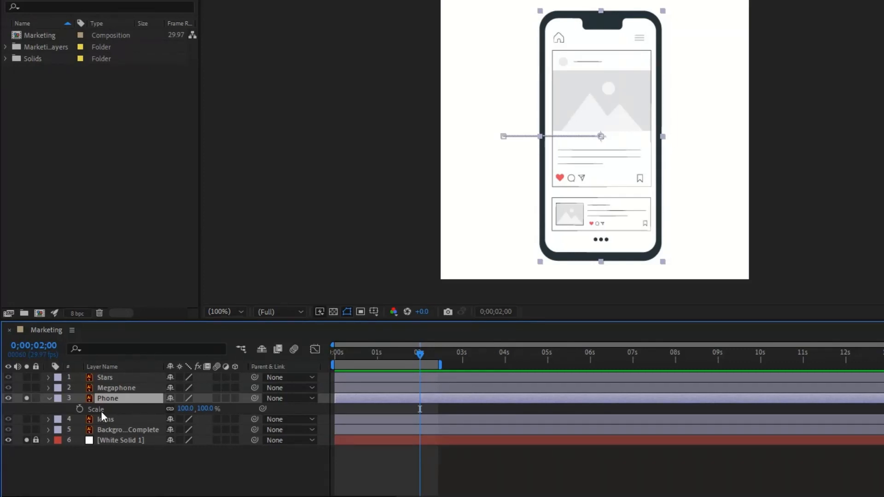
{"action": "key", "text": "alt+shift+p"}
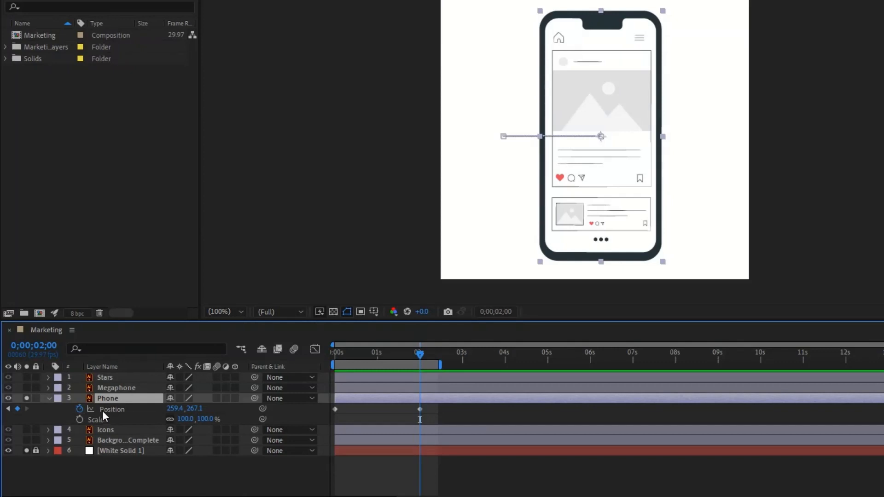
{"action": "left_click", "coordinate": [80, 421]}
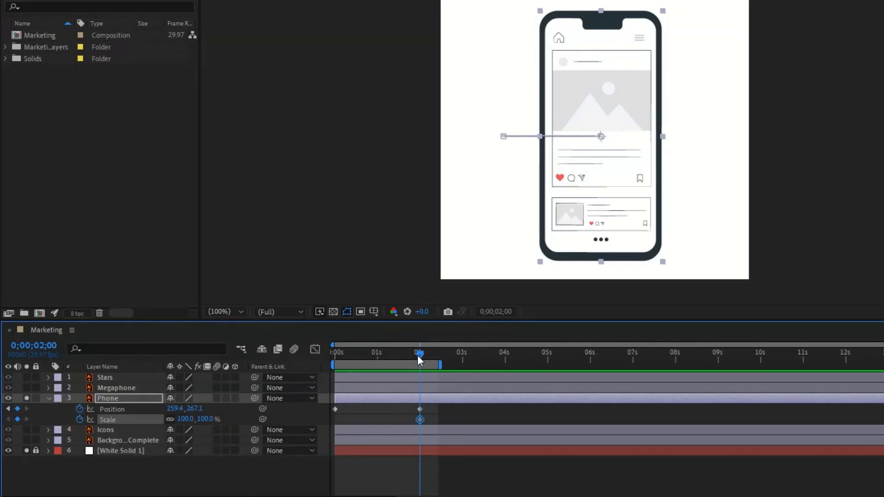
{"action": "left_click_drag", "start_coordinate": [382, 355], "coordinate": [308, 356]}
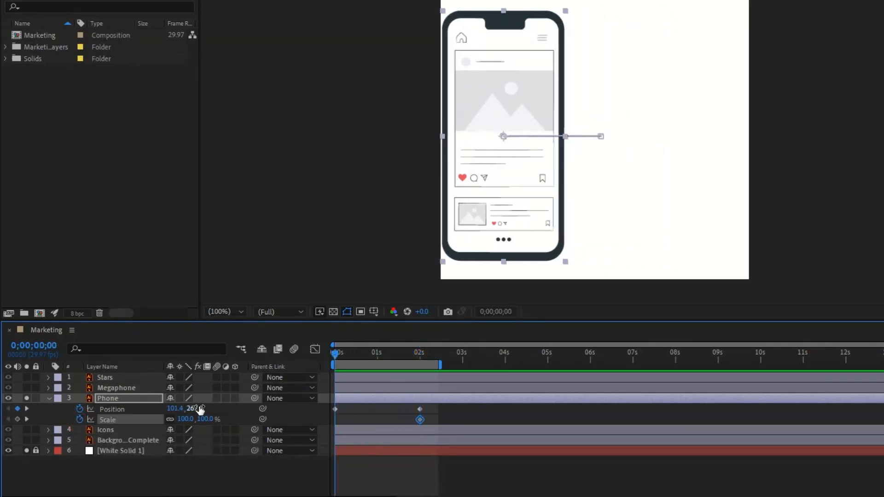
{"action": "left_click", "coordinate": [186, 420]}
{"action": "type", "text": "50"}
{"action": "key", "text": "Return"}
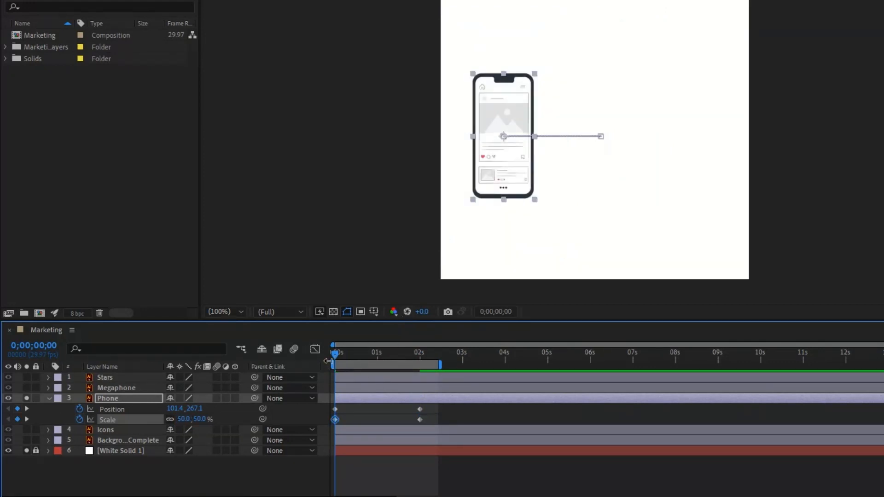
{"action": "left_click_drag", "start_coordinate": [334, 357], "coordinate": [346, 356]}
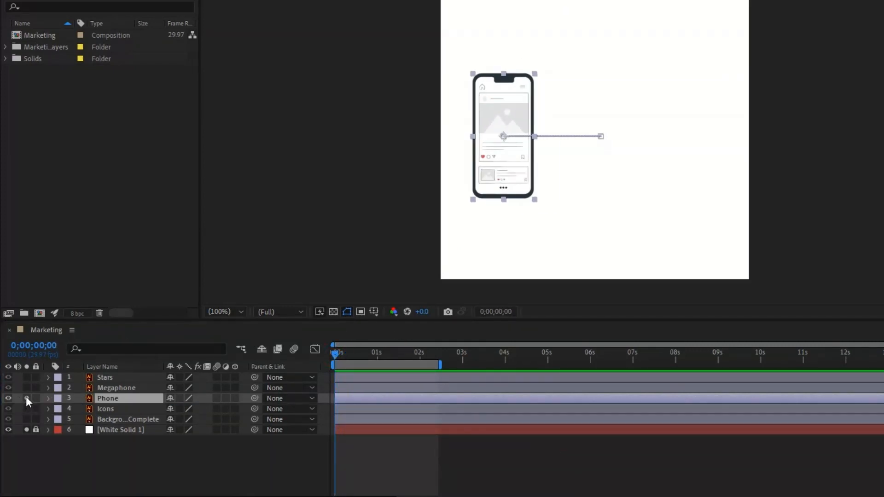
Switch the solo from the Phone layer to the Megaphone layer and go to exactly 0;00;02;00.
{"action": "left_click", "coordinate": [26, 399]}
{"action": "left_click", "coordinate": [26, 389]}
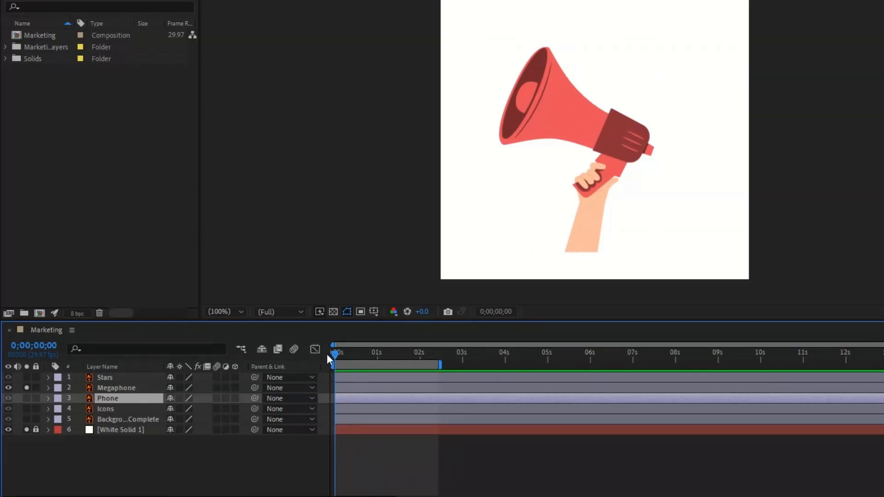
{"action": "left_click_drag", "start_coordinate": [334, 353], "coordinate": [417, 359]}
{"action": "left_click", "coordinate": [509, 315]}
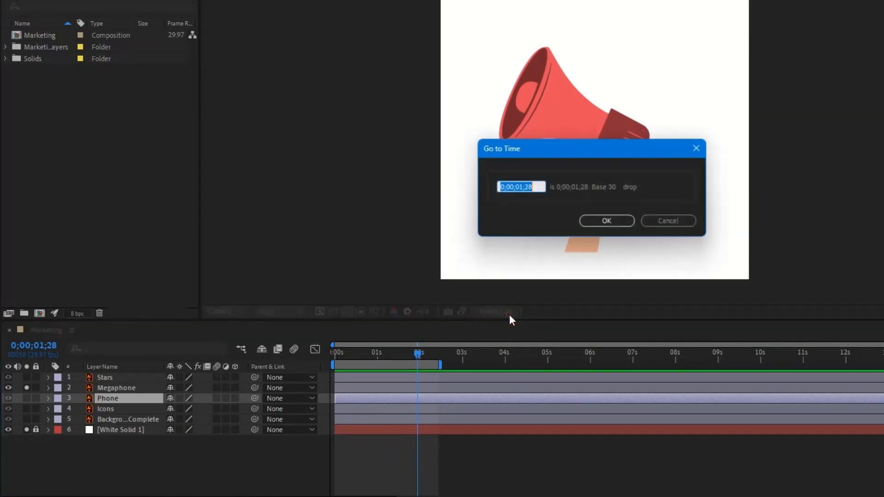
{"action": "type", "text": "2;00"}
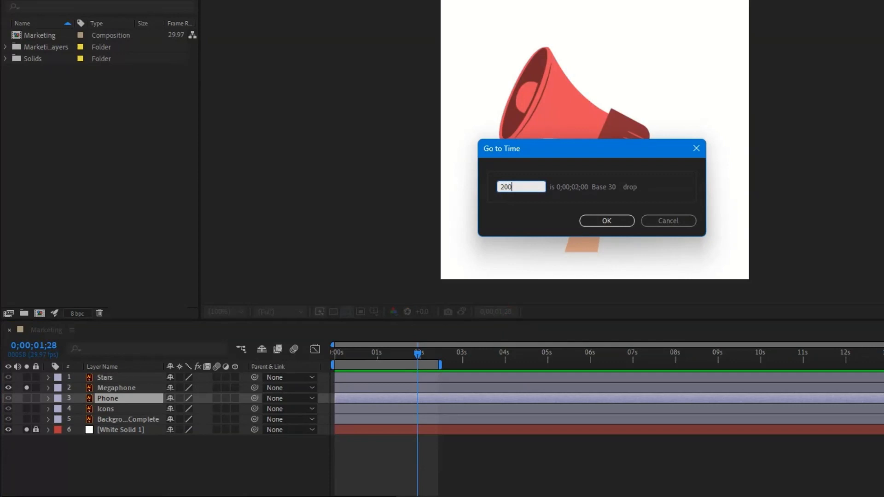
{"action": "key", "text": "Return"}
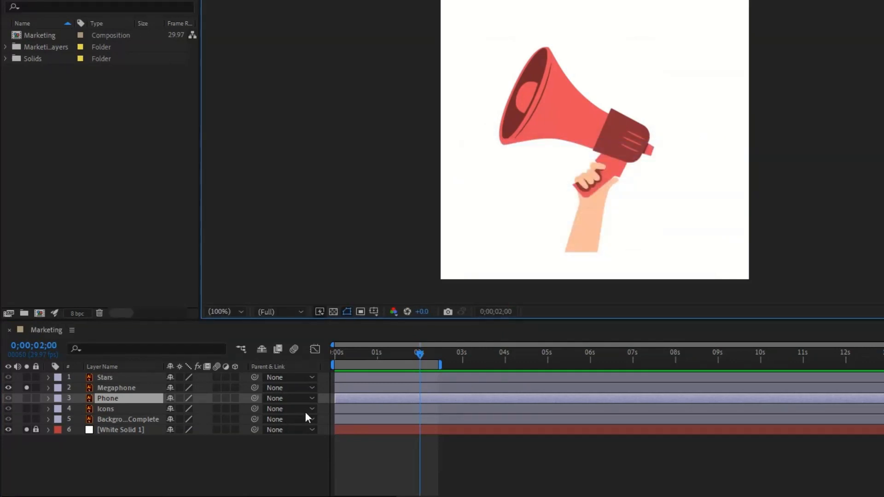
Keyframe the Megaphone layer's current Scale at 2 seconds, set its Scale to 0% at 0 seconds, and scrub through the growth.
{"action": "left_click", "coordinate": [129, 388]}
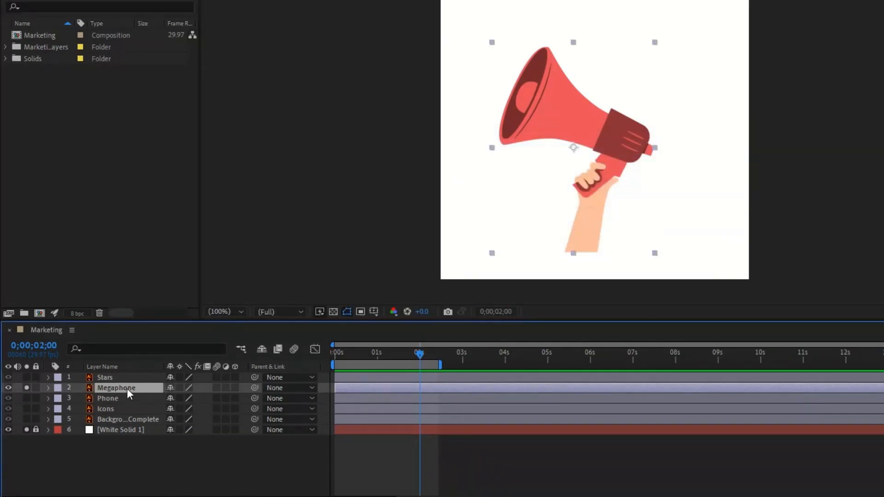
{"action": "key", "text": "s"}
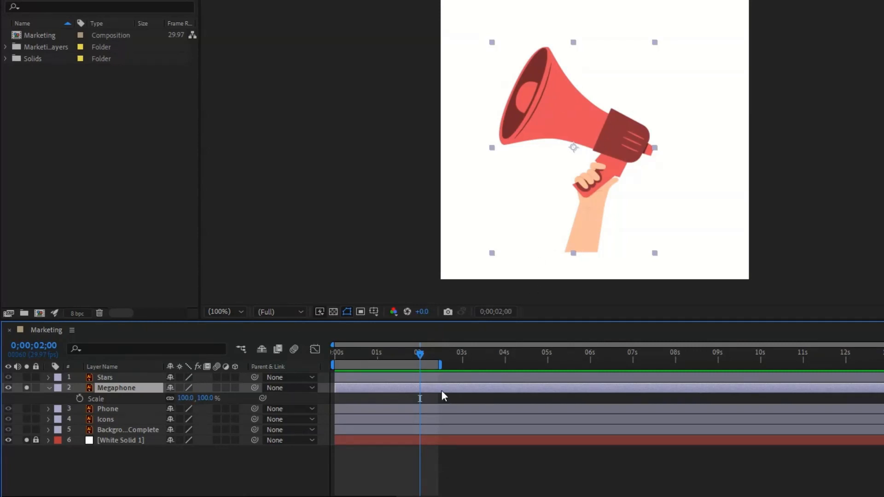
{"action": "left_click", "coordinate": [79, 399]}
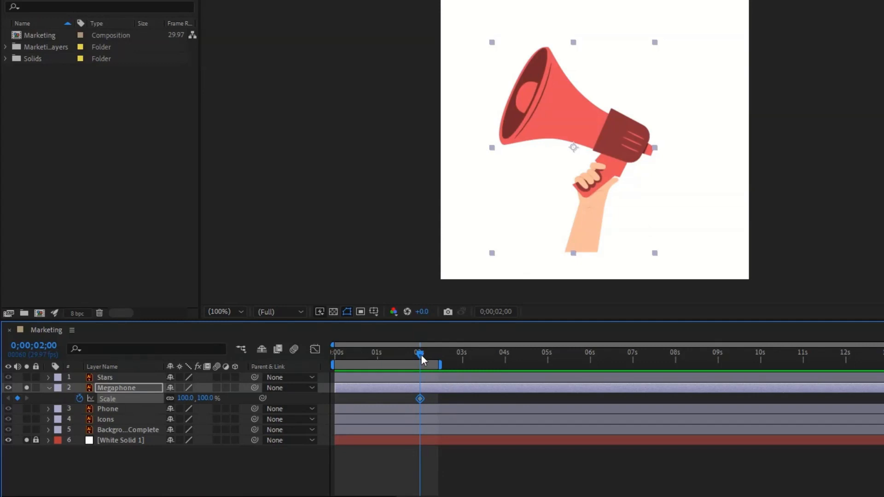
{"action": "left_click_drag", "start_coordinate": [420, 355], "coordinate": [305, 372]}
{"action": "left_click", "coordinate": [186, 398]}
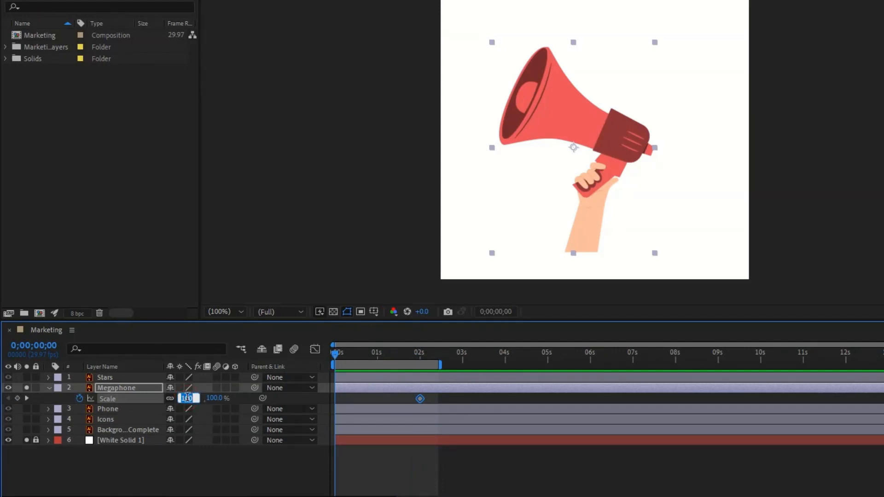
{"action": "type", "text": "0"}
{"action": "key", "text": "Return"}
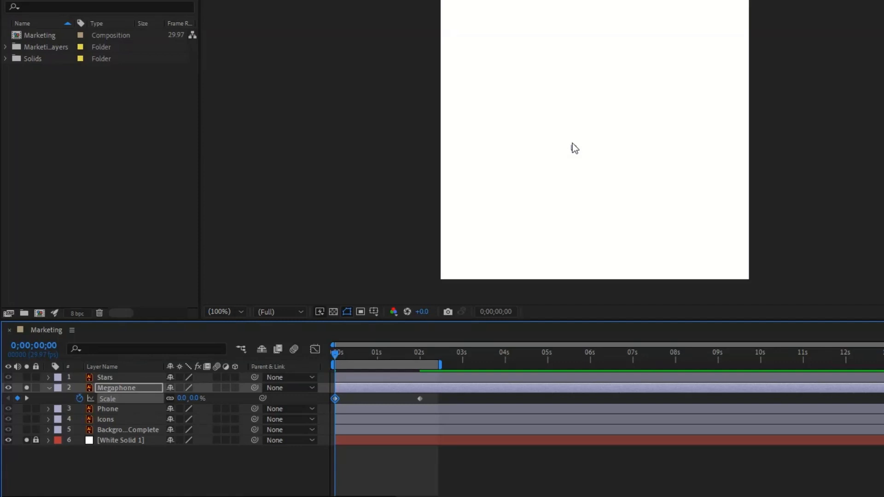
{"action": "left_click_drag", "start_coordinate": [337, 359], "coordinate": [389, 370]}
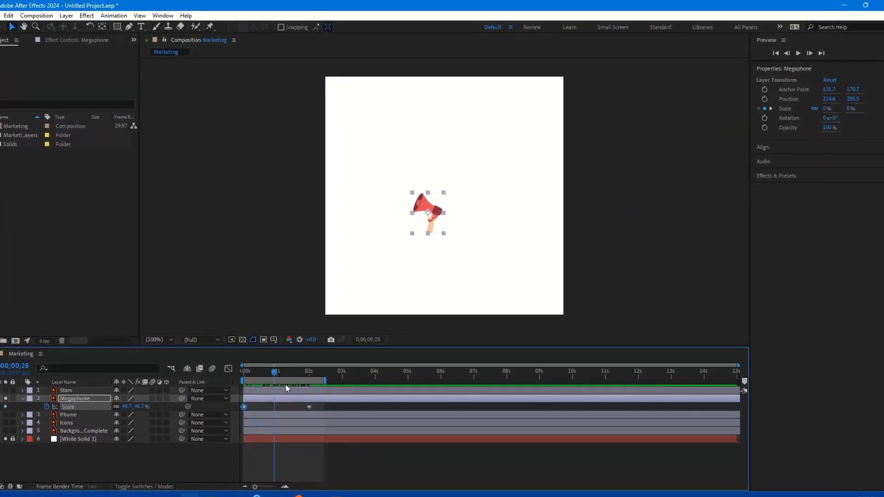
{"action": "left_click_drag", "start_coordinate": [285, 385], "coordinate": [310, 401]}
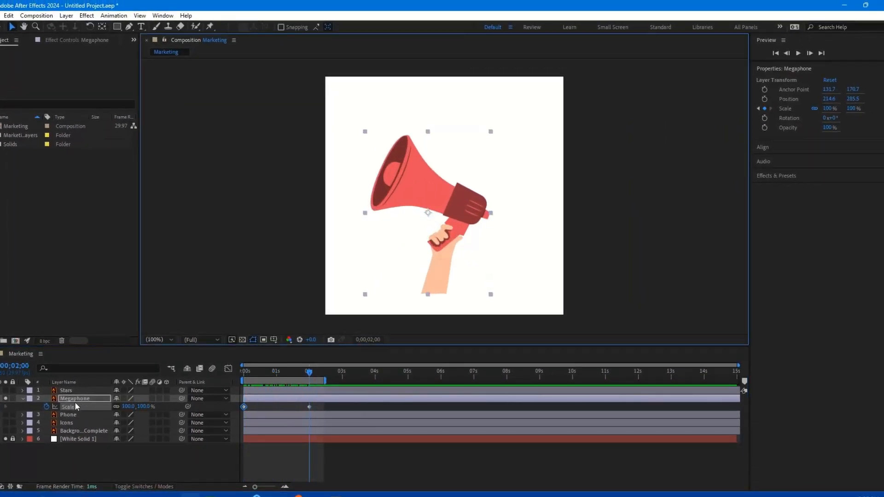
Move the Megaphone layer's anchor point to the base of the arm, about 132, 342, and scrub through the scale animation.
{"action": "left_click", "coordinate": [76, 399]}
{"action": "key", "text": "a"}
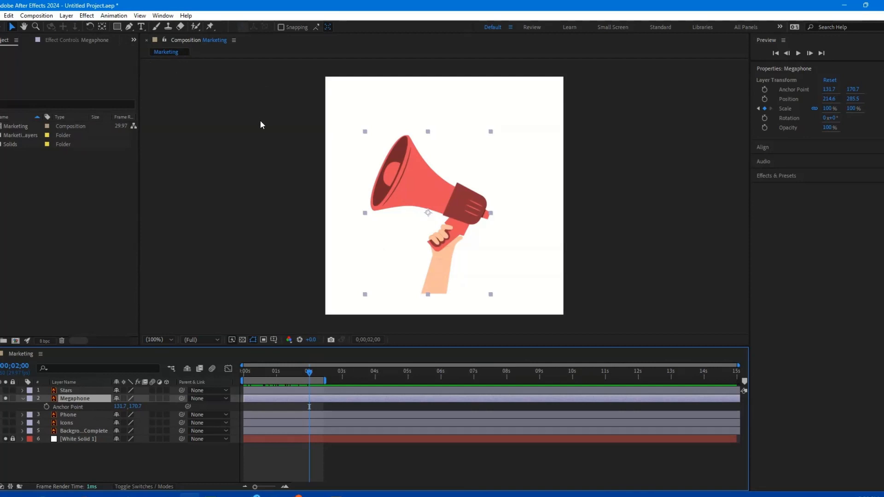
{"action": "left_click", "coordinate": [102, 28]}
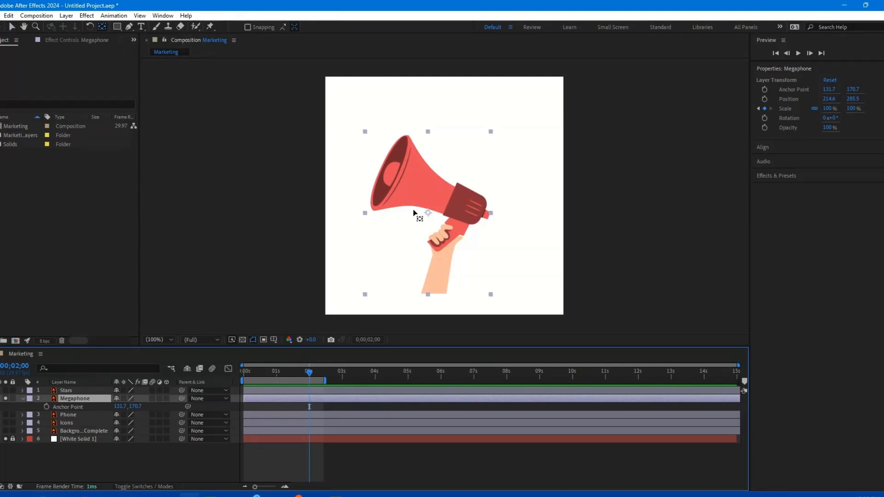
{"action": "left_click_drag", "start_coordinate": [428, 217], "coordinate": [428, 263]}
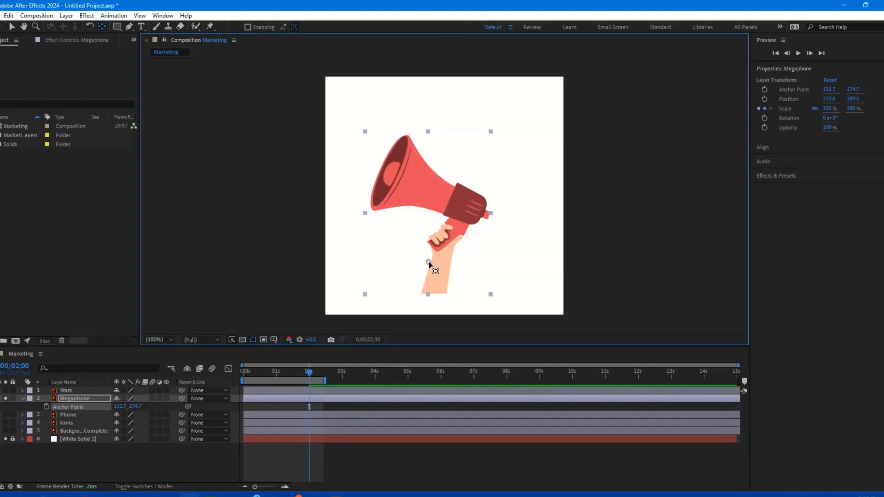
{"action": "left_click_drag", "start_coordinate": [429, 262], "coordinate": [427, 293]}
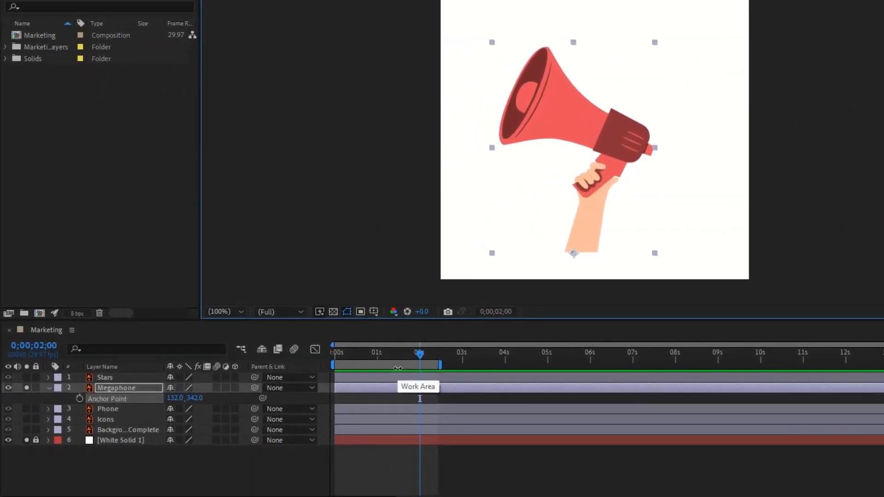
{"action": "key", "text": "shift+s"}
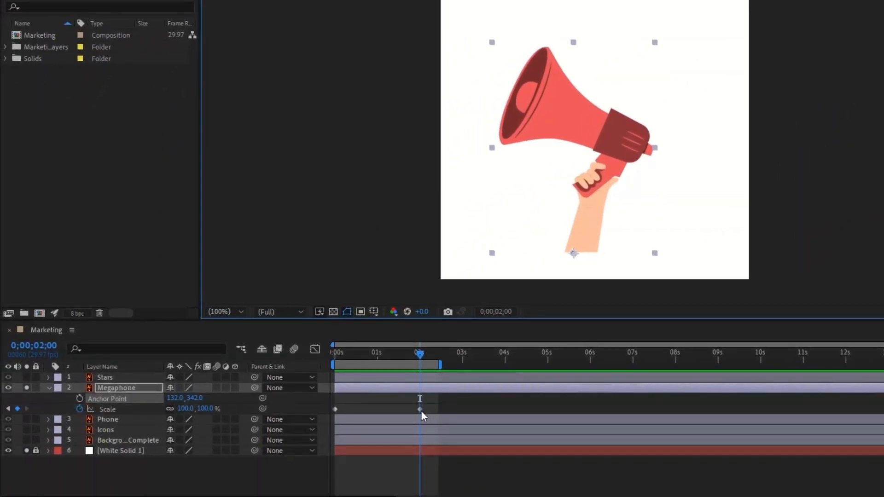
{"action": "left_click", "coordinate": [417, 354]}
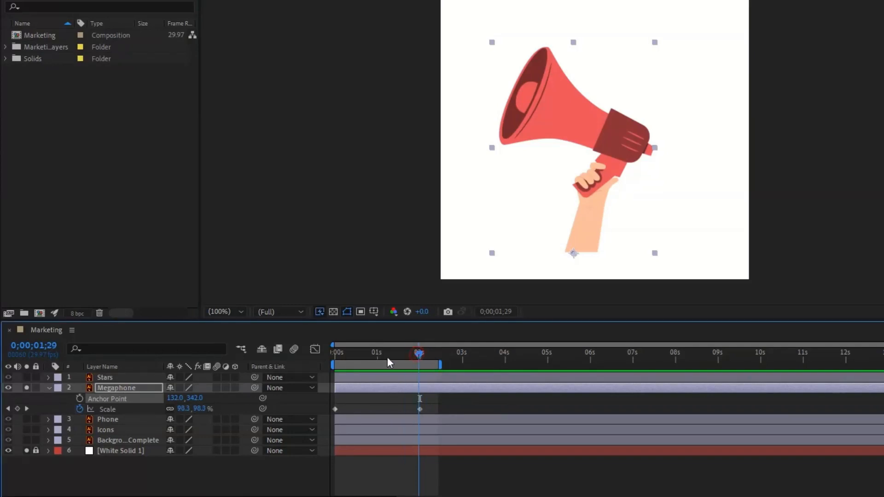
{"action": "left_click_drag", "start_coordinate": [388, 358], "coordinate": [419, 375]}
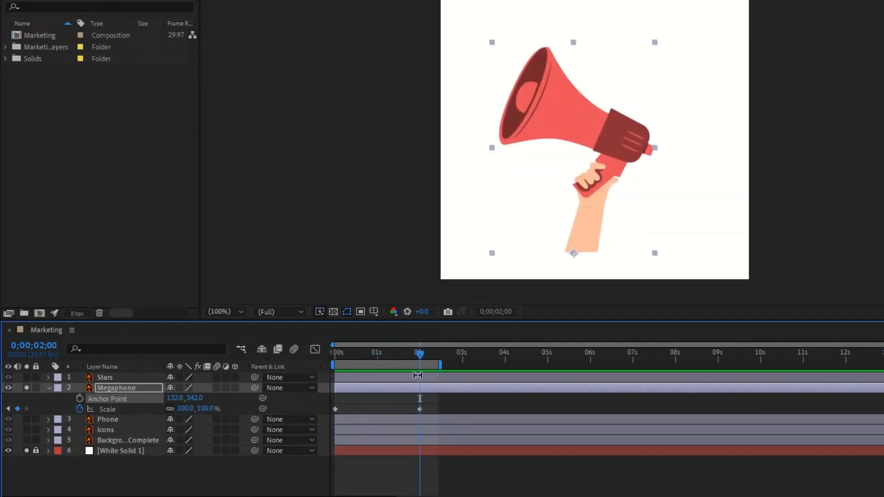
Keyframe the Megaphone layer's current Opacity at 2 seconds, and set its Opacity to 0% at 0 seconds.
{"action": "left_click", "coordinate": [114, 388]}
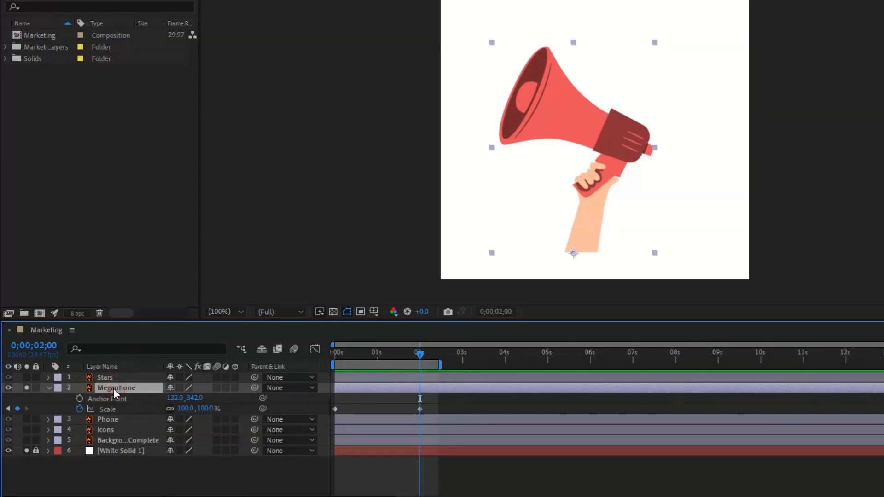
{"action": "key", "text": "shift+t"}
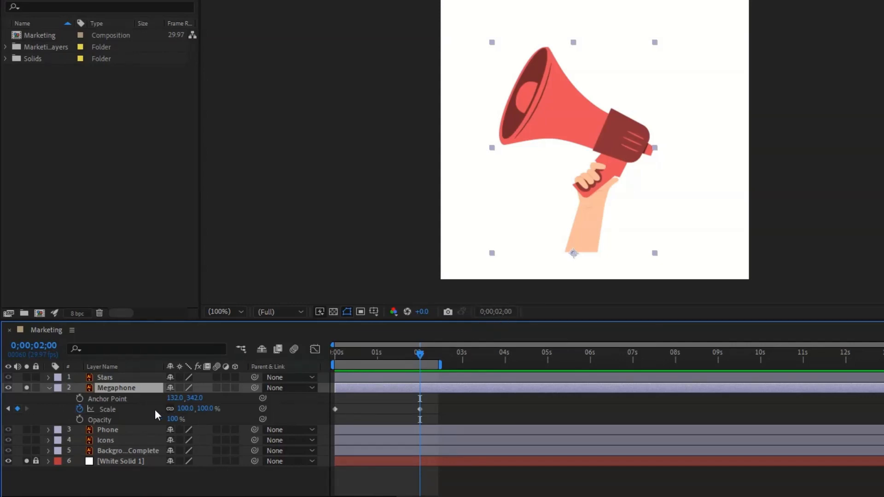
{"action": "left_click", "coordinate": [79, 420]}
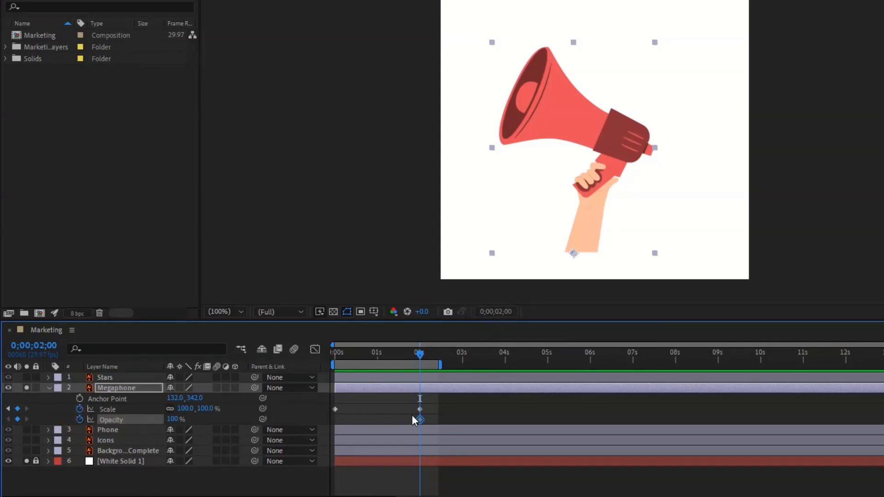
{"action": "left_click_drag", "start_coordinate": [420, 357], "coordinate": [274, 371]}
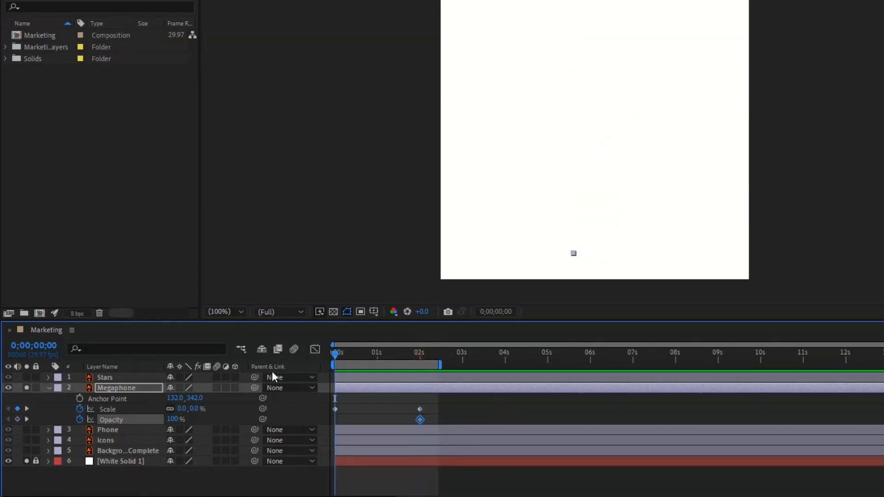
{"action": "left_click", "coordinate": [171, 420]}
{"action": "type", "text": "0"}
{"action": "key", "text": "Return"}
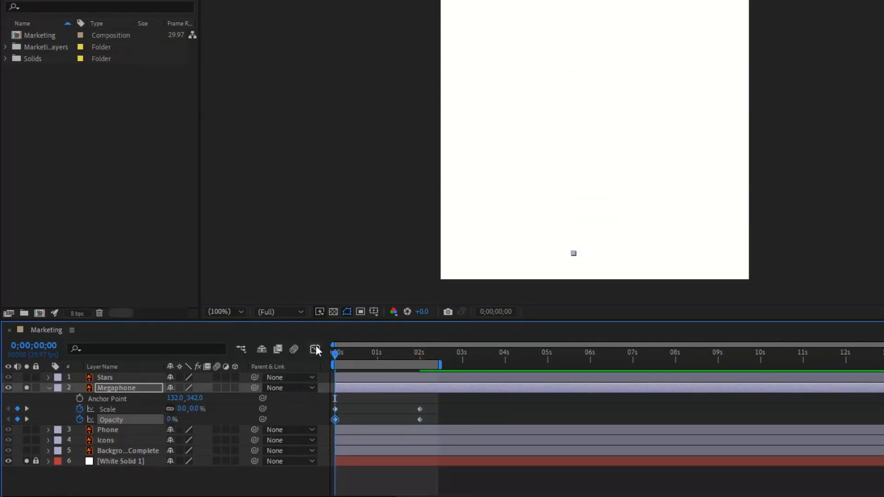
{"action": "mouse_move", "coordinate": [335, 357]}
{"action": "left_mouse_down"}
{"action": "mouse_move", "coordinate": [420, 355]}
{"action": "mouse_move", "coordinate": [315, 353]}
{"action": "mouse_move", "coordinate": [424, 357]}
{"action": "mouse_move", "coordinate": [328, 361]}
{"action": "left_mouse_up"}
Collapse and unsolo the Megaphone layer, and select the Icons layer.
{"action": "left_click", "coordinate": [48, 389]}
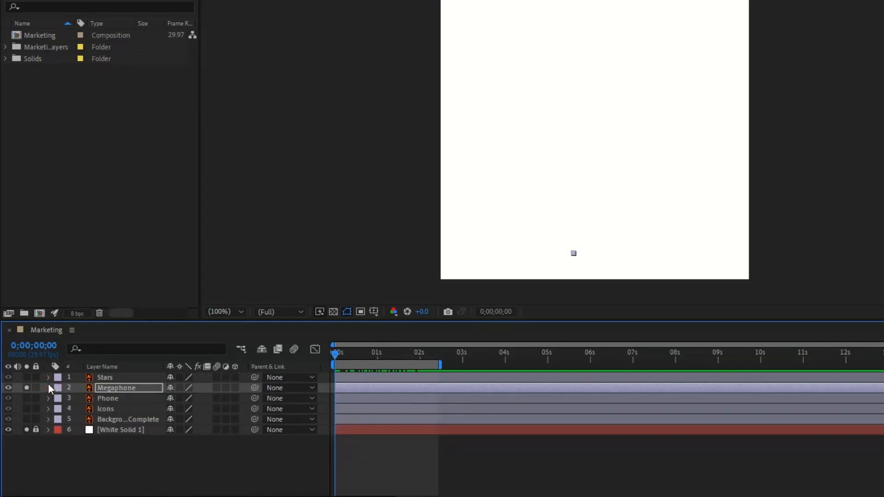
{"action": "left_click", "coordinate": [64, 409]}
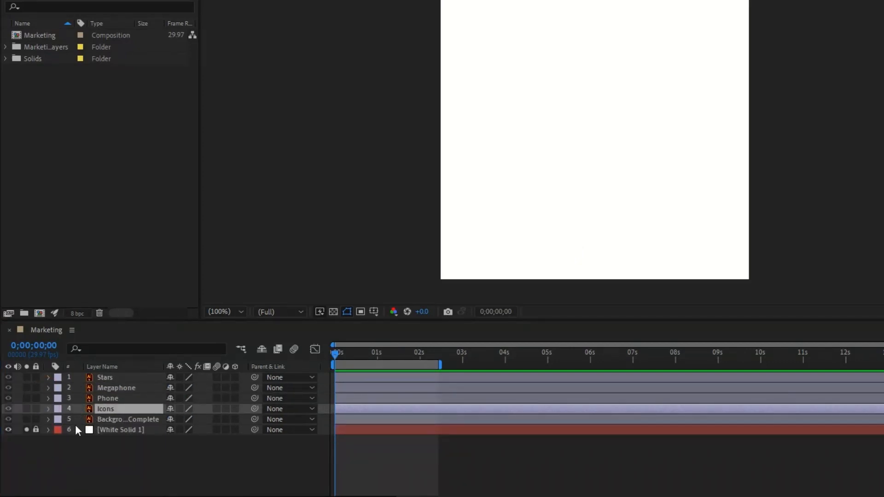
{"action": "left_click", "coordinate": [107, 408]}
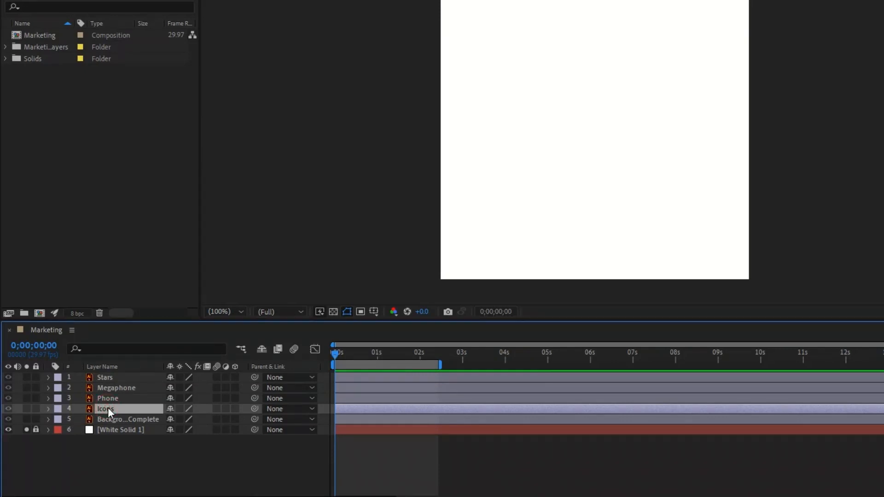
Solo the Icons layer and reveal its Scale, Rotation and Opacity properties.
{"action": "left_click", "coordinate": [27, 408]}
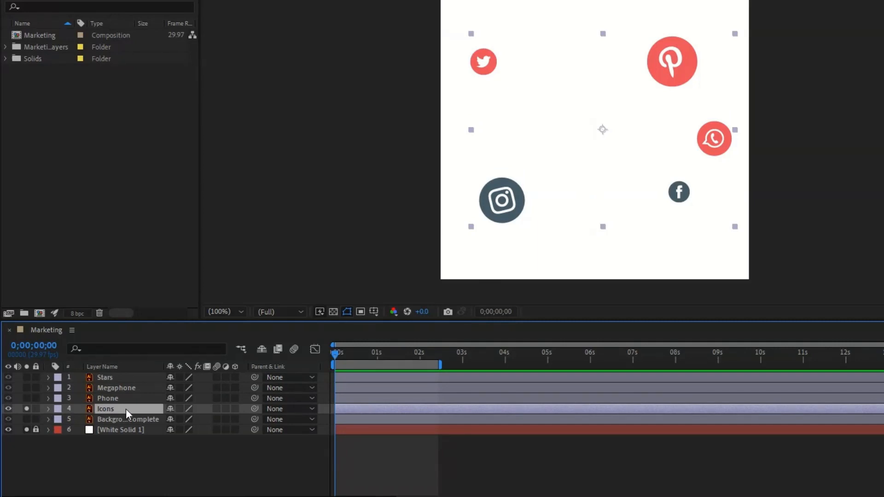
{"action": "key", "text": "s"}
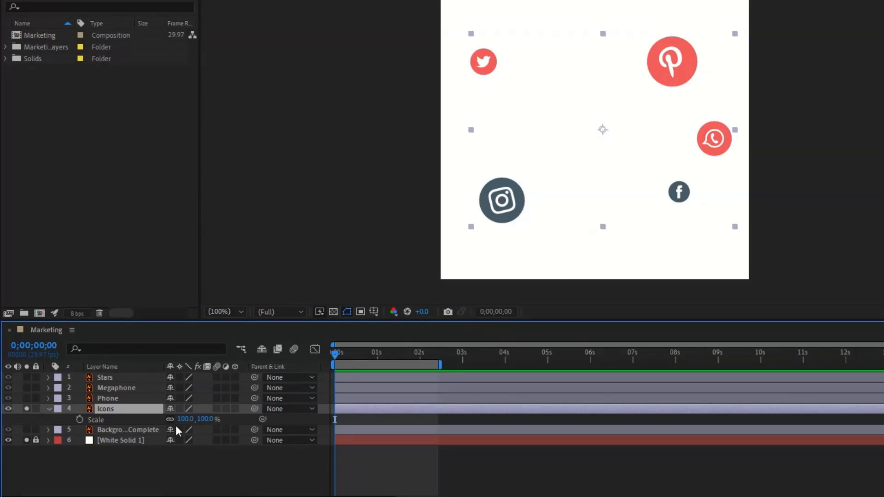
{"action": "key", "text": "shift+t"}
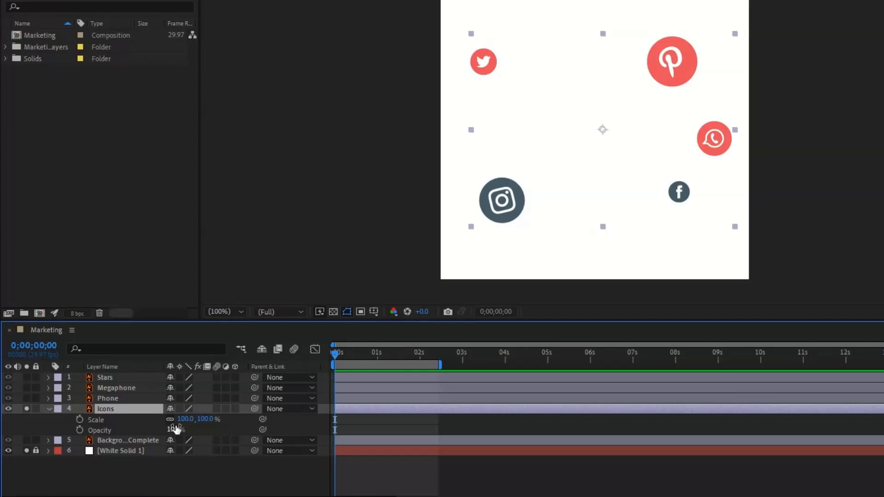
{"action": "key", "text": "shift+r"}
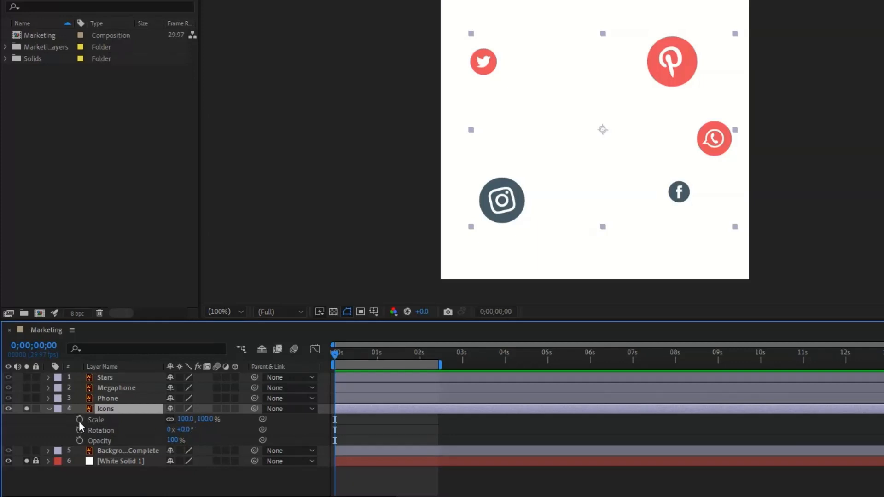
Keyframe the Icons layer's current Scale at 2 seconds, set its Scale to 50% at 0 seconds, and scrub through the growth.
{"action": "left_click", "coordinate": [421, 357]}
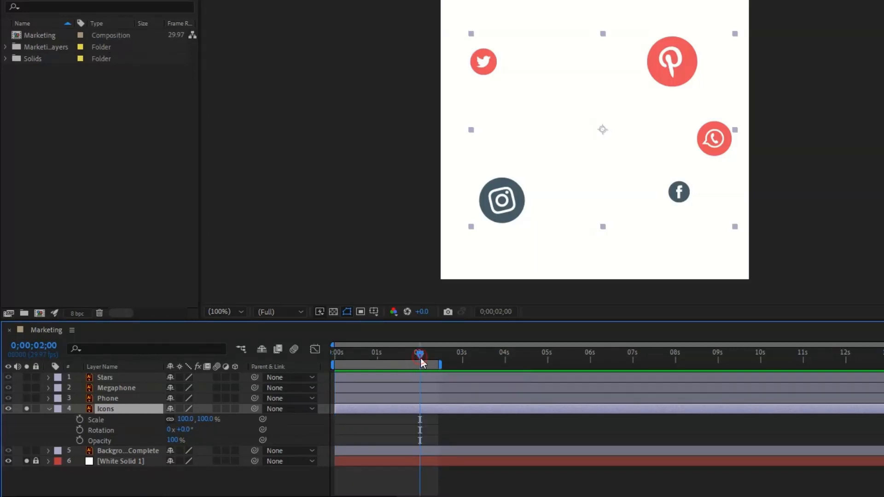
{"action": "left_click", "coordinate": [79, 420]}
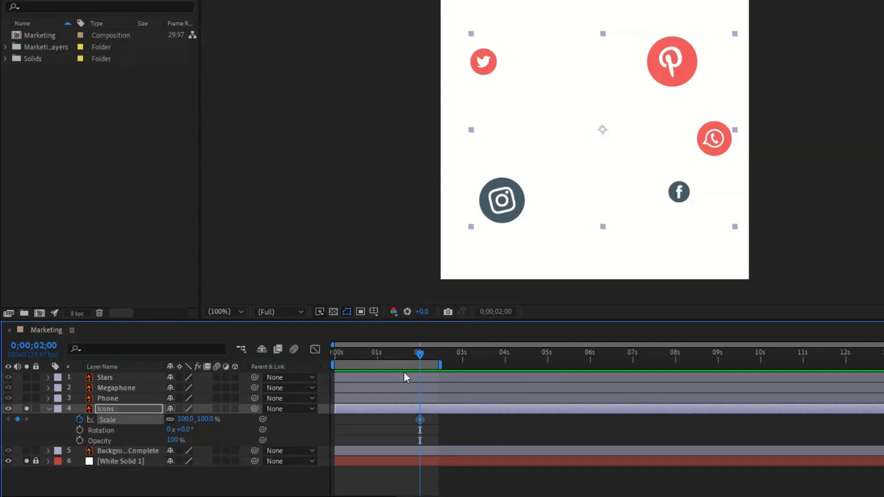
{"action": "left_click_drag", "start_coordinate": [409, 355], "coordinate": [326, 359]}
{"action": "left_click", "coordinate": [185, 419]}
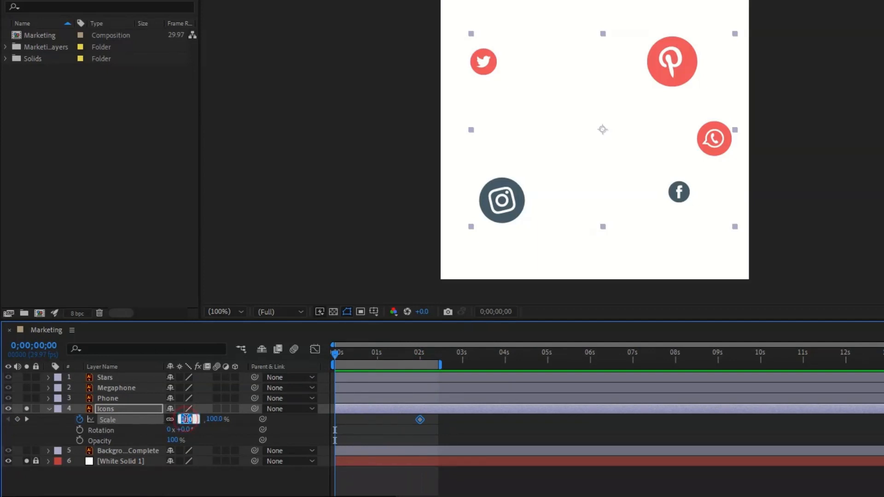
{"action": "type", "text": "50"}
{"action": "key", "text": "Return"}
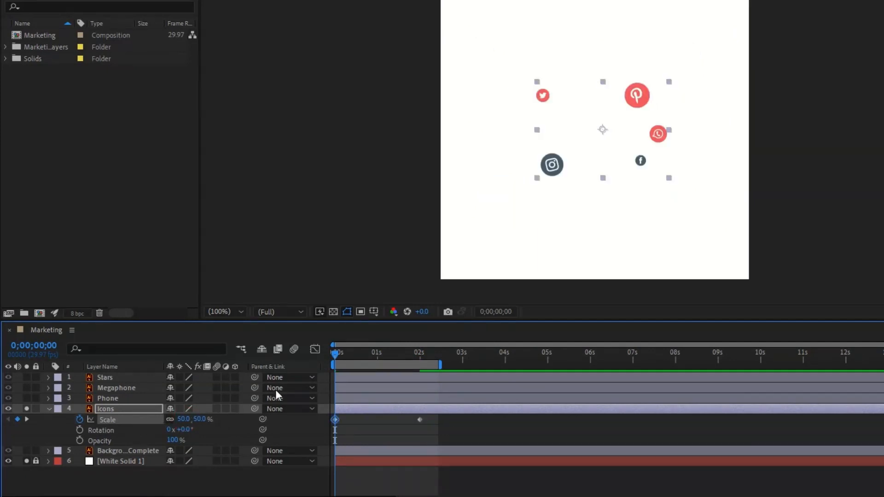
{"action": "left_click_drag", "start_coordinate": [336, 356], "coordinate": [411, 377]}
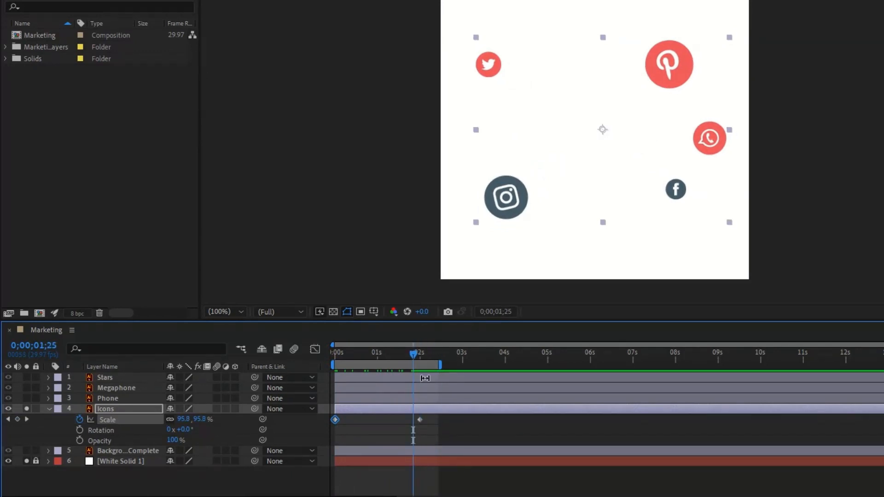
Keyframe the Icons layer's current Rotation at 2 seconds, set it to -35° at 0 seconds, and scrub through the rotation.
{"action": "left_click", "coordinate": [419, 358]}
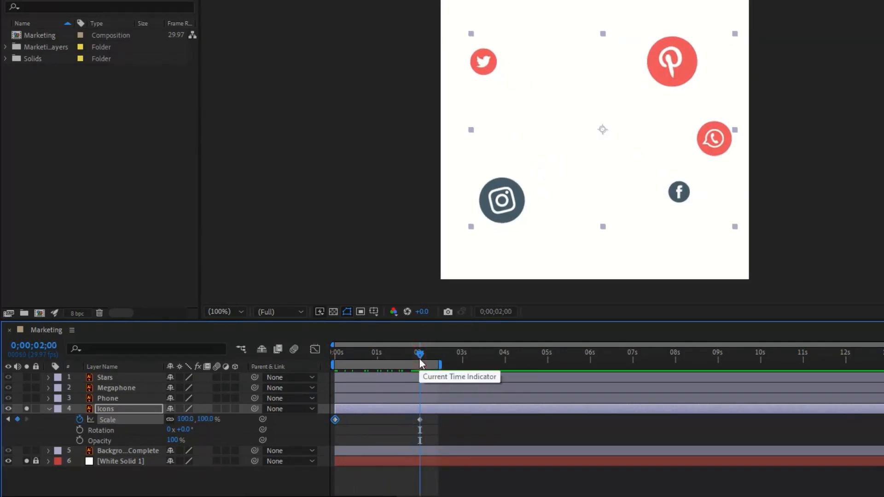
{"action": "left_click", "coordinate": [79, 430]}
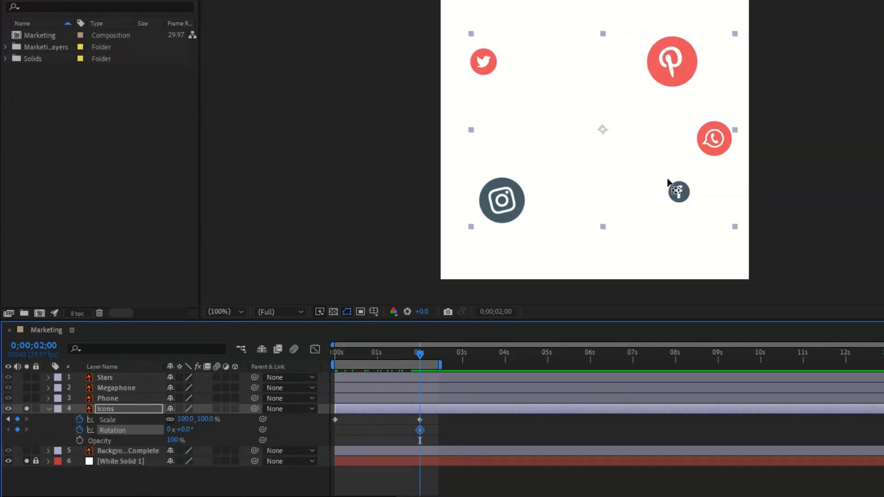
{"action": "left_click_drag", "start_coordinate": [420, 358], "coordinate": [305, 358]}
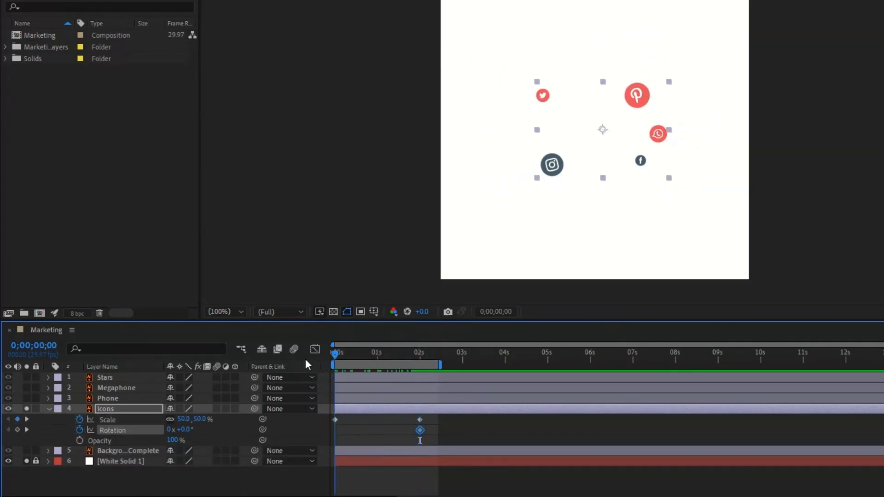
{"action": "left_click", "coordinate": [186, 430]}
{"action": "type", "text": "-35"}
{"action": "key", "text": "Return"}
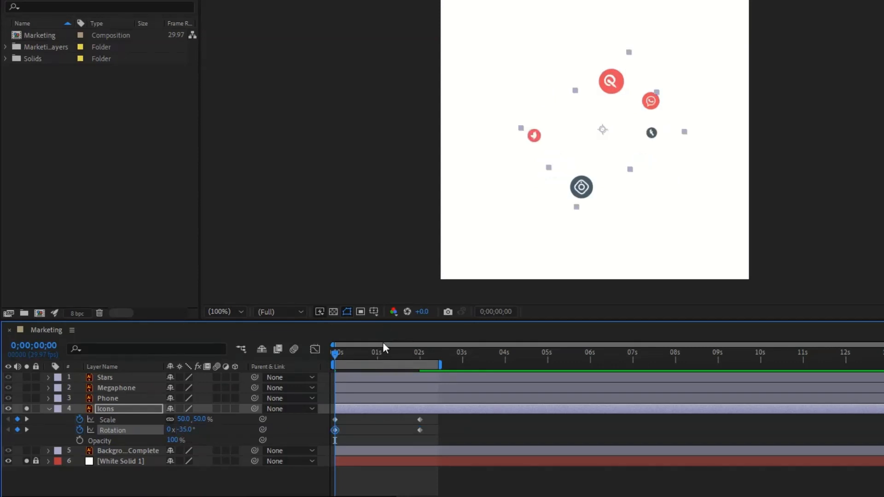
{"action": "left_click_drag", "start_coordinate": [335, 363], "coordinate": [419, 388]}
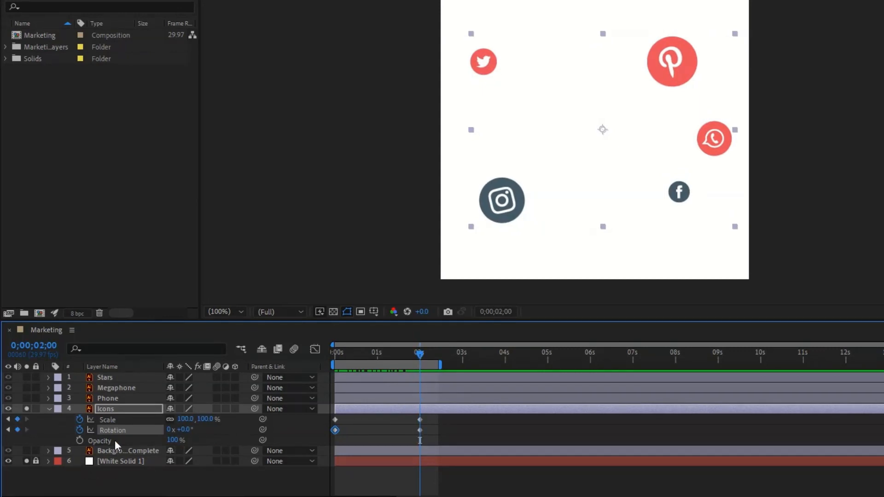
Keyframe the Icons layer's current Opacity at 2 seconds, and set its Opacity to 70% at 0 seconds.
{"action": "left_click", "coordinate": [93, 442]}
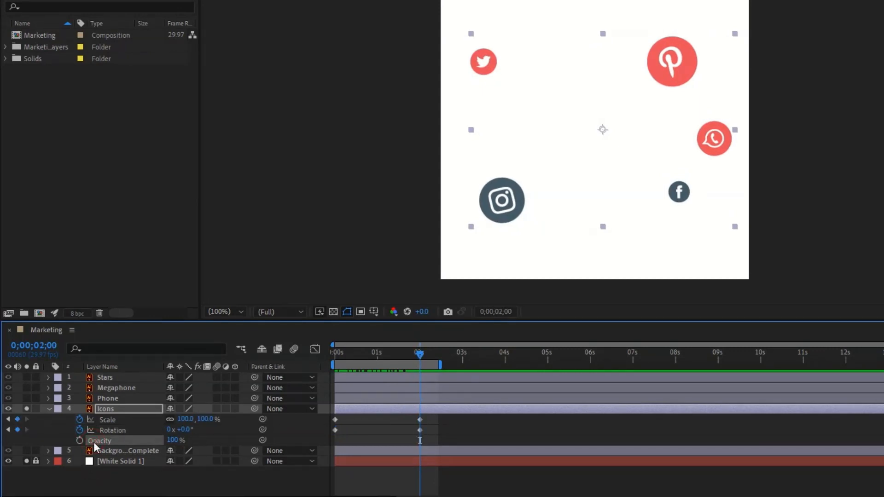
{"action": "left_click", "coordinate": [79, 440]}
{"action": "left_click_drag", "start_coordinate": [420, 359], "coordinate": [311, 361]}
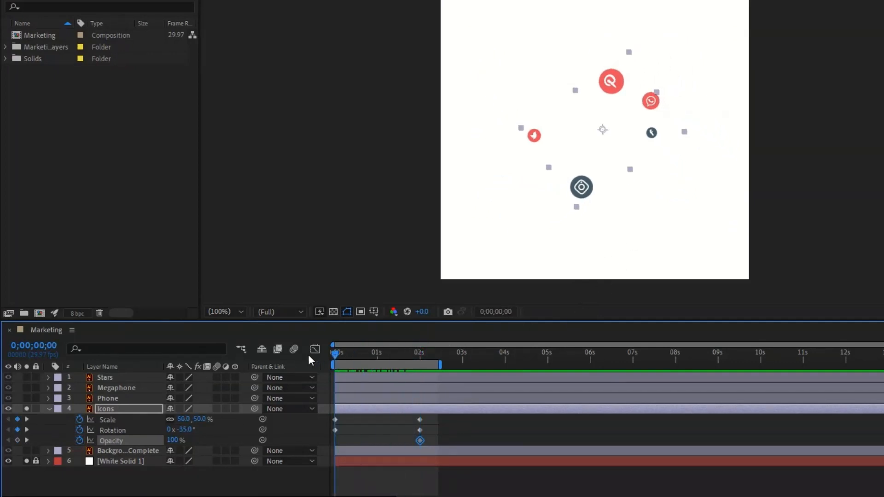
{"action": "left_click", "coordinate": [171, 440]}
{"action": "type", "text": "70"}
{"action": "key", "text": "Return"}
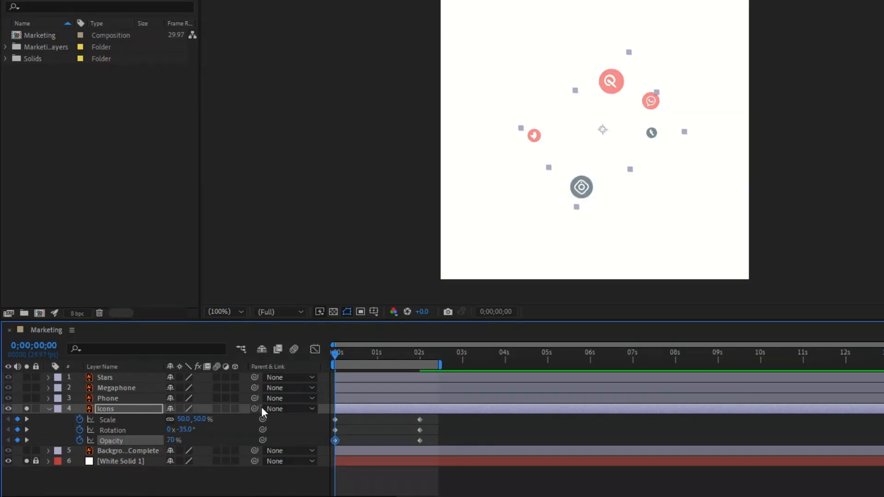
{"action": "left_click_drag", "start_coordinate": [336, 354], "coordinate": [258, 440]}
Unsolo the Icons layer, solo the Stars layer instead, and reveal the Stars layer's Scale and Rotation properties.
{"action": "left_click", "coordinate": [106, 378]}
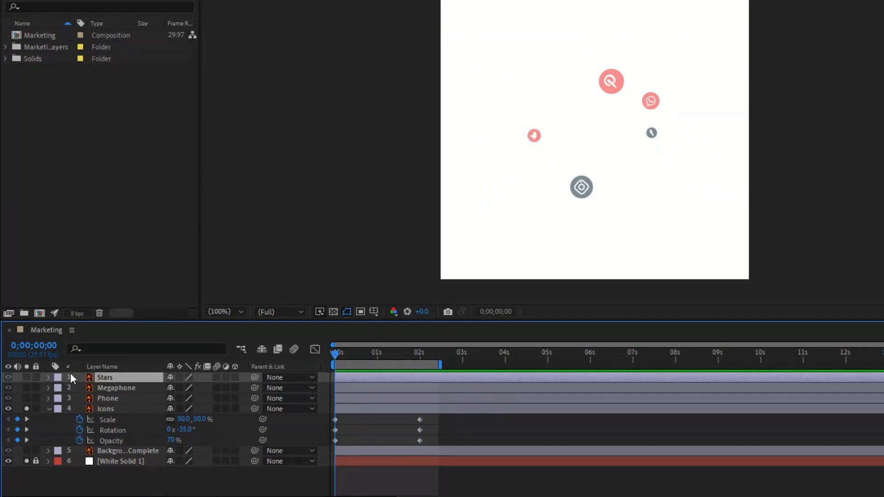
{"action": "left_click", "coordinate": [26, 408]}
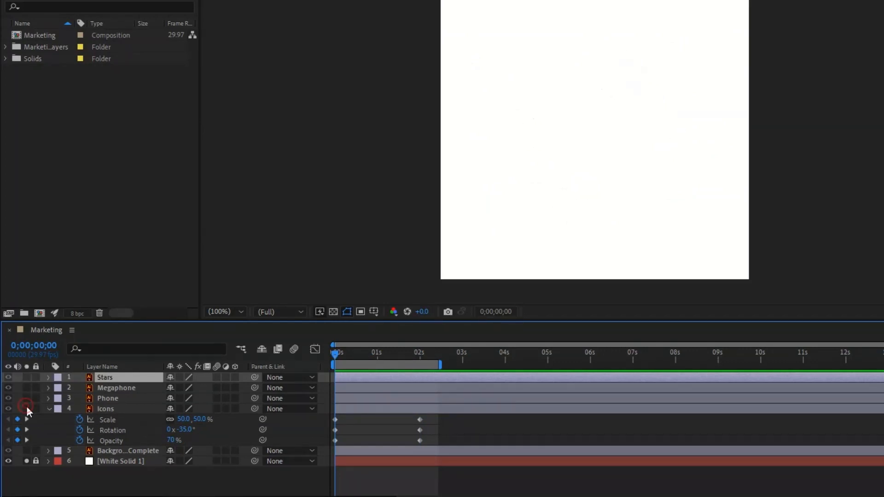
{"action": "left_click", "coordinate": [26, 378]}
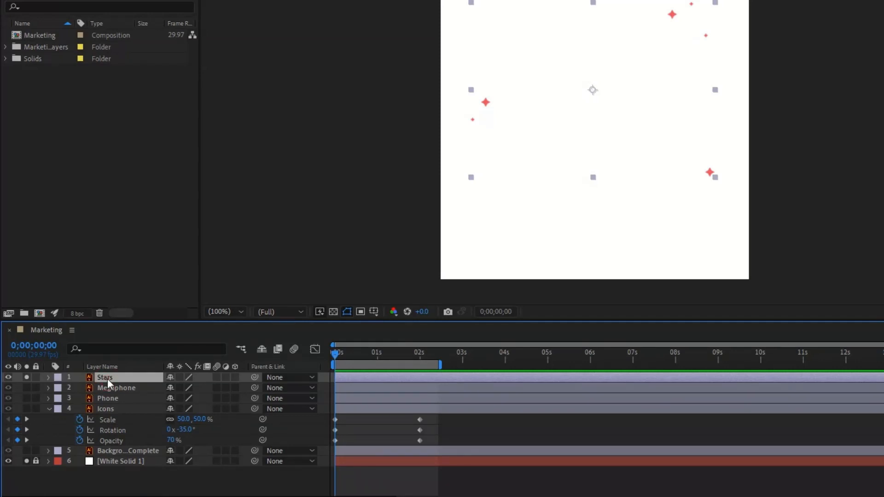
{"action": "key", "text": "s"}
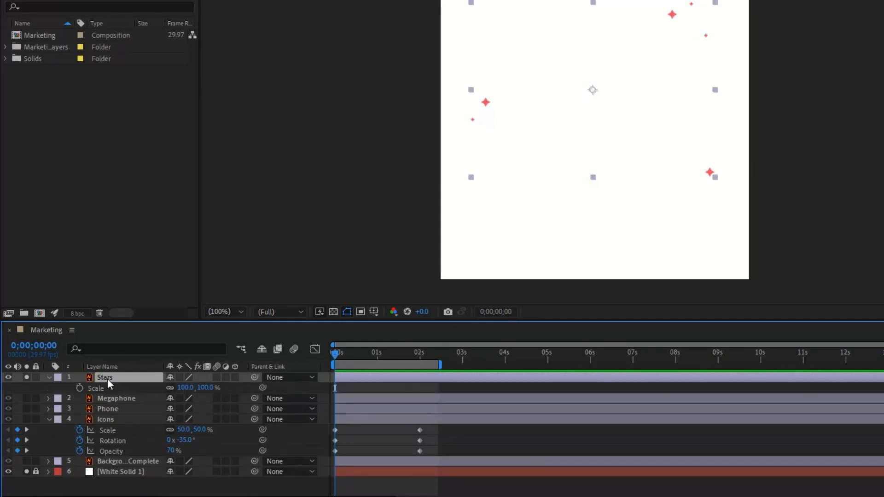
{"action": "key", "text": "shift+r"}
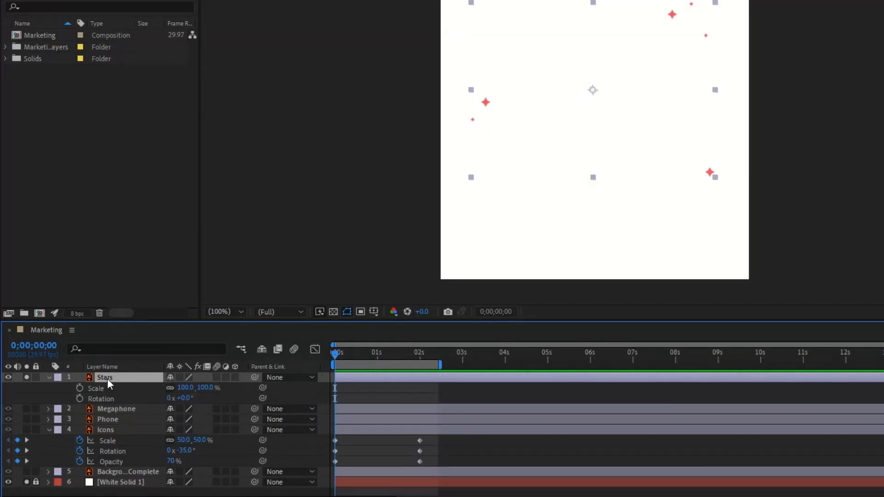
Keyframe the Stars layer's current Scale and Rotation at 2 seconds, and set its Scale to 50% at 0 seconds.
{"action": "left_click", "coordinate": [418, 357]}
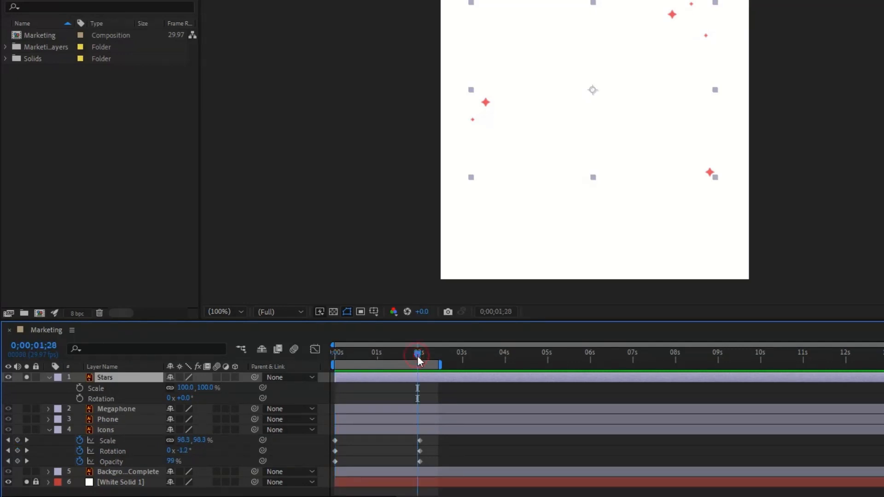
{"action": "left_click_drag", "start_coordinate": [418, 359], "coordinate": [421, 361]}
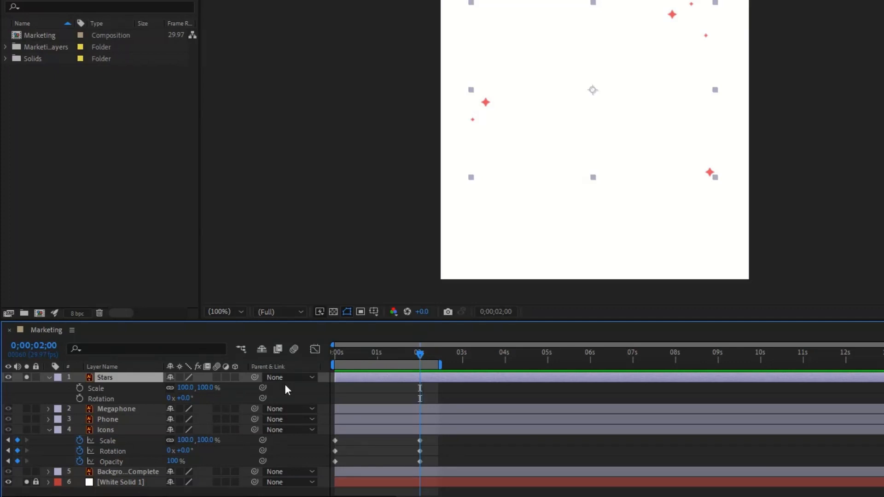
{"action": "left_click", "coordinate": [80, 389]}
{"action": "left_click", "coordinate": [80, 399]}
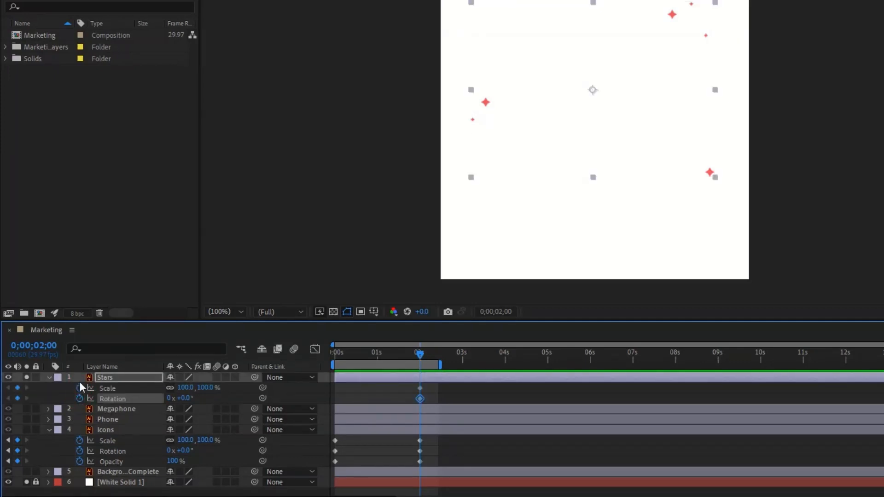
{"action": "left_click_drag", "start_coordinate": [424, 359], "coordinate": [335, 365]}
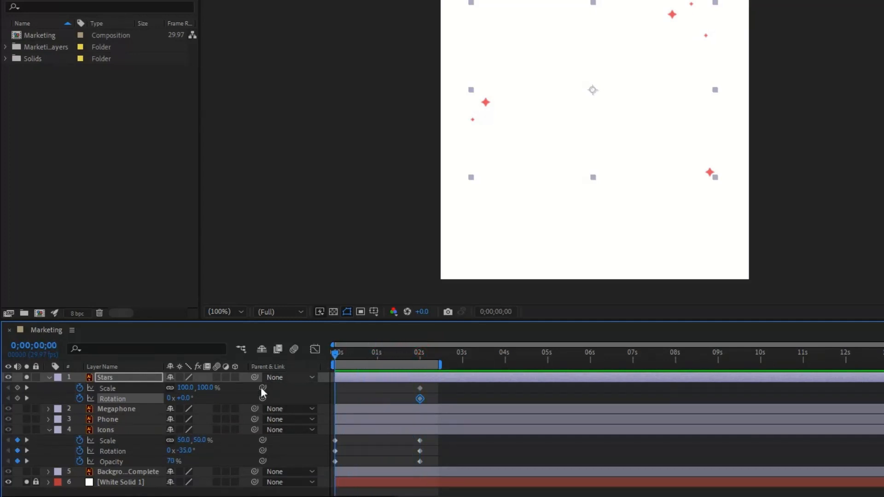
{"action": "left_click", "coordinate": [183, 387]}
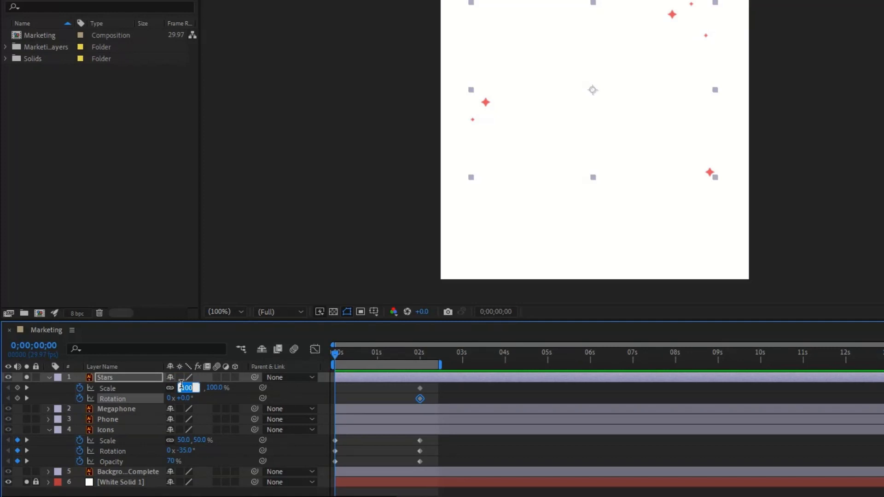
{"action": "type", "text": "50"}
{"action": "key", "text": "Return"}
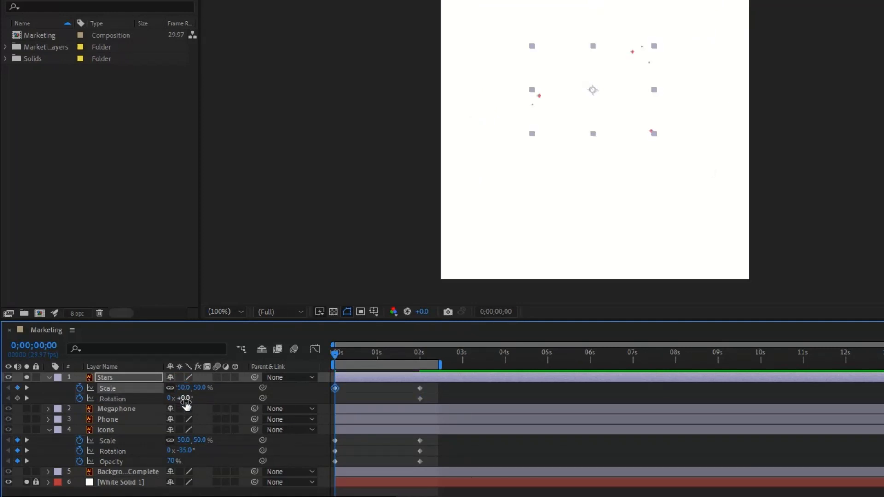
Set the Stars layer's Rotation to -10° at 0 seconds and preview the animation.
{"action": "left_click", "coordinate": [185, 399]}
{"action": "type", "text": "-10"}
{"action": "key", "text": "Return"}
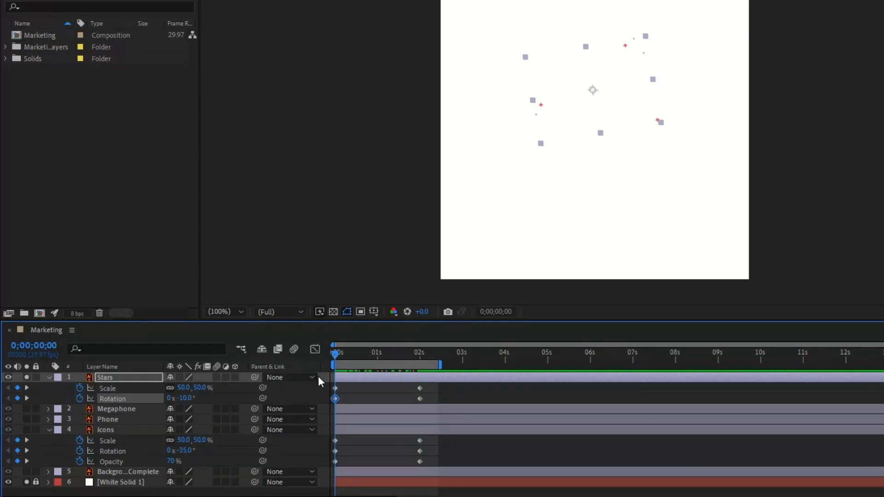
{"action": "key", "text": "space"}
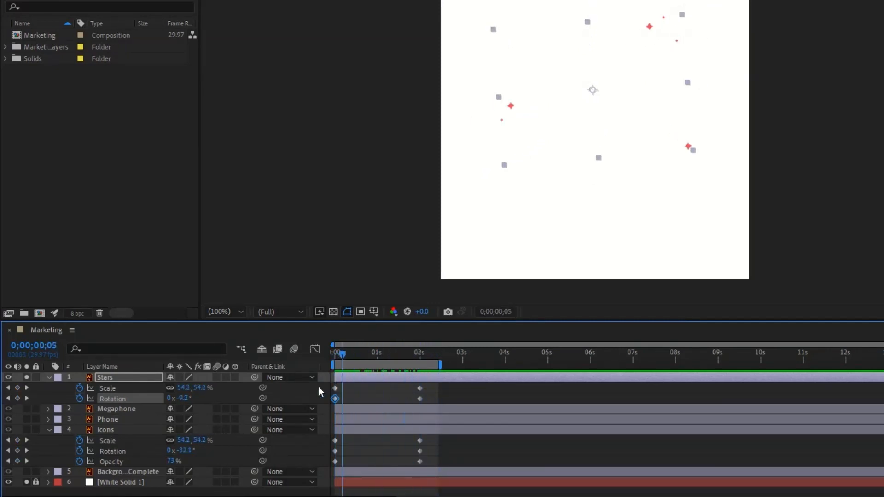
Collapse the properties of all layers and unsolo the Stars layer.
{"action": "key", "text": "ctrl+shift+a"}
{"action": "key", "text": "u"}
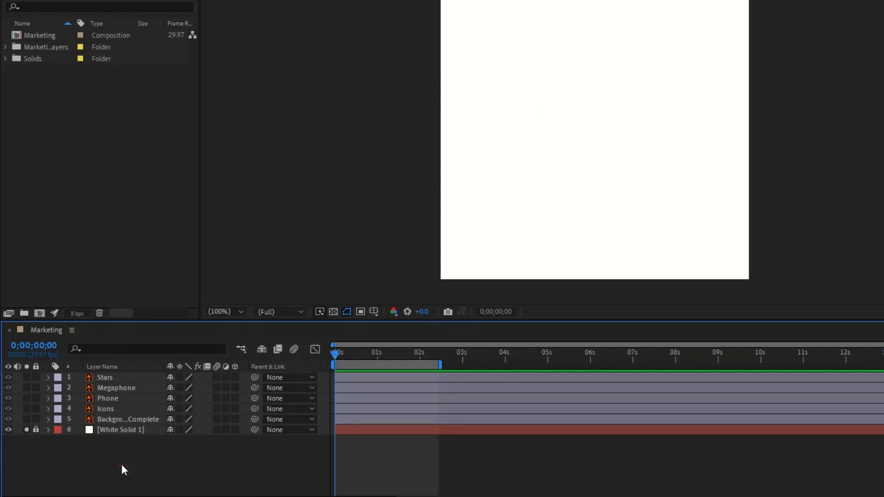
Unlock and unsolo White Solid 1 so all layers show, lock it again, and preview the full composition.
{"action": "key", "text": "ctrl+a"}
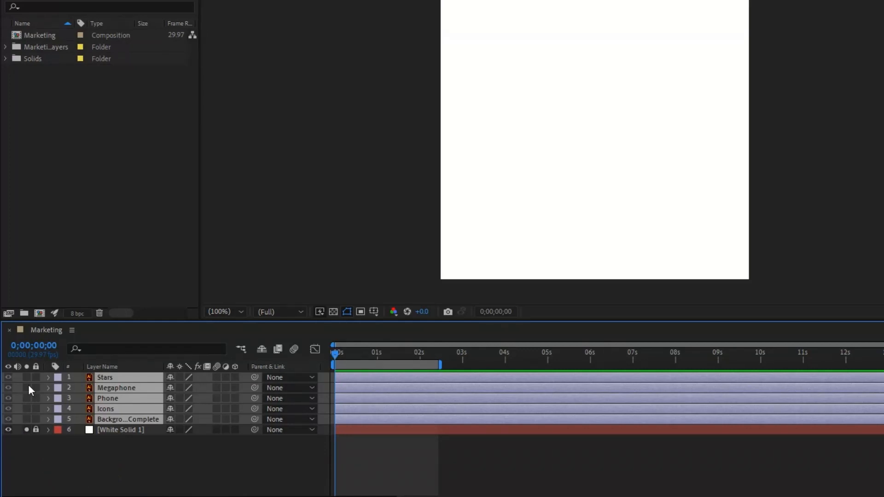
{"action": "key", "text": "ctrl+l"}
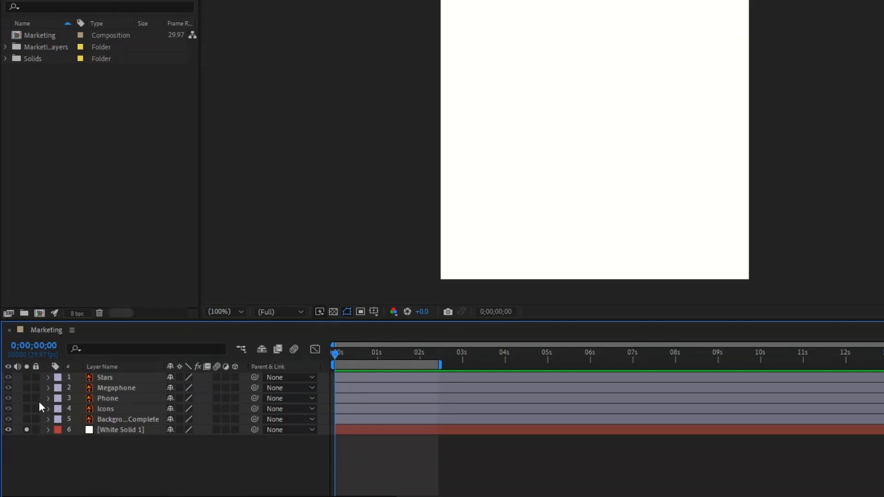
{"action": "left_click", "coordinate": [36, 429]}
{"action": "left_click", "coordinate": [26, 429]}
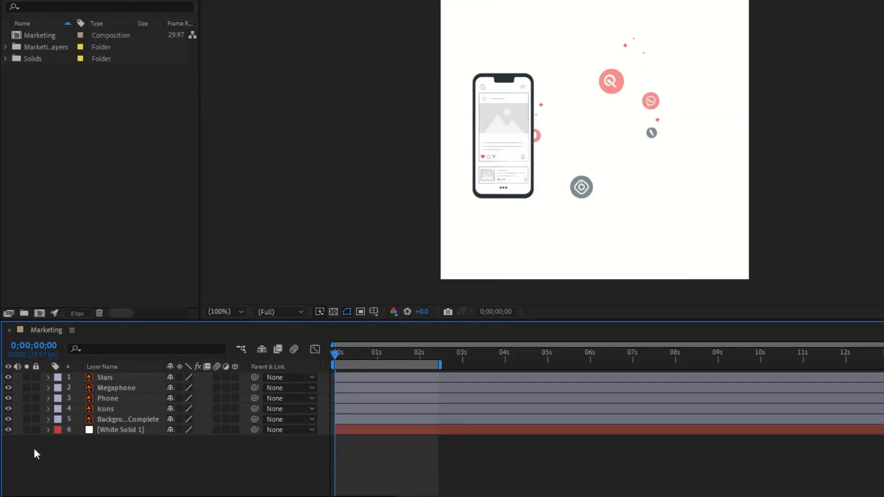
{"action": "left_click", "coordinate": [34, 429]}
{"action": "key", "text": "space"}
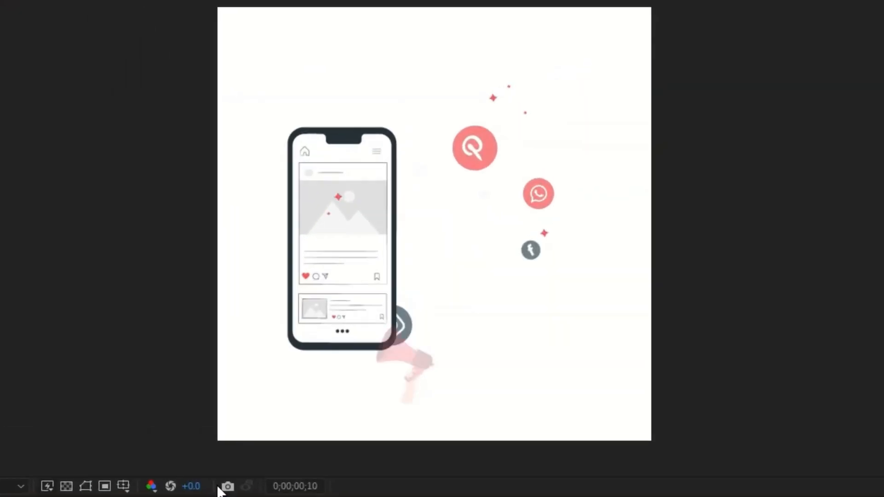